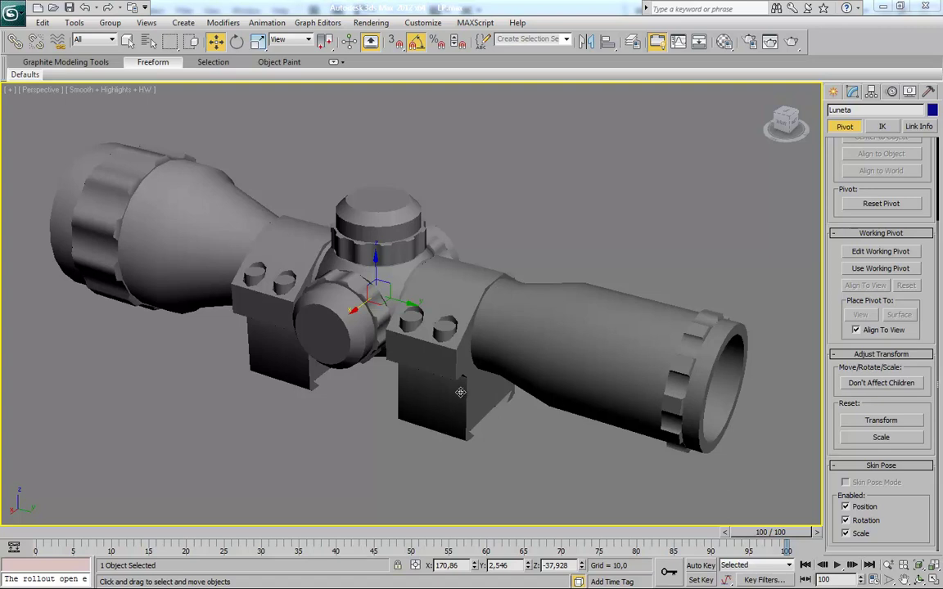
Show the Luneta scope's modifier stack in the Modify panel and orbit the view.
{"action": "left_click", "coordinate": [852, 91]}
{"action": "mouse_move", "coordinate": [487, 281]}
{"action": "middle_mouse_down", "text": "alt"}
{"action": "mouse_move", "coordinate": [452, 337]}
{"action": "mouse_move", "coordinate": [471, 332]}
{"action": "middle_mouse_up", "text": "alt"}
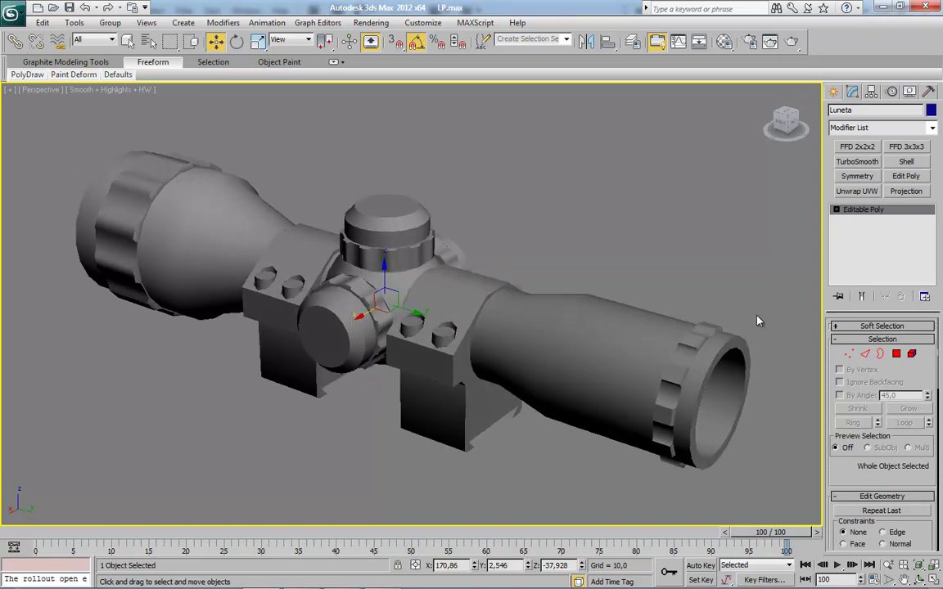
Add Unwrap UVW to the scope and bring up the Render UVW Template settings.
{"action": "left_click", "coordinate": [851, 191]}
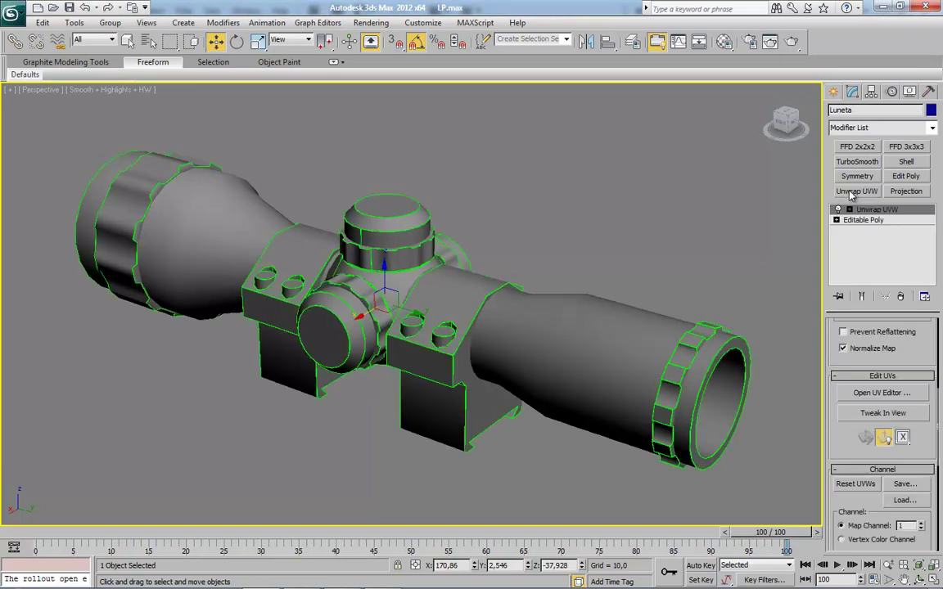
{"action": "left_click", "coordinate": [867, 397]}
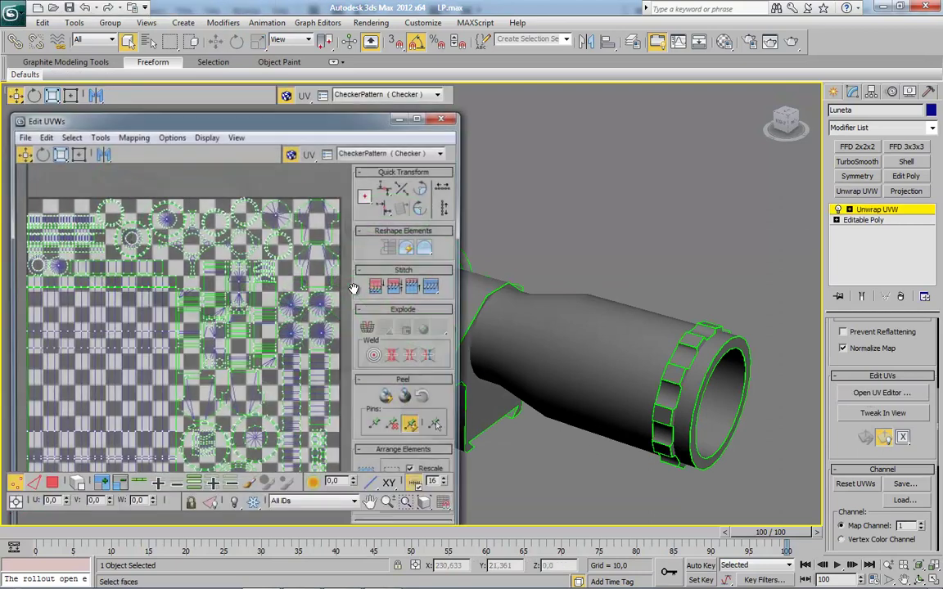
{"action": "left_click_drag", "start_coordinate": [131, 63], "coordinate": [190, 52]}
{"action": "left_click", "coordinate": [151, 68]}
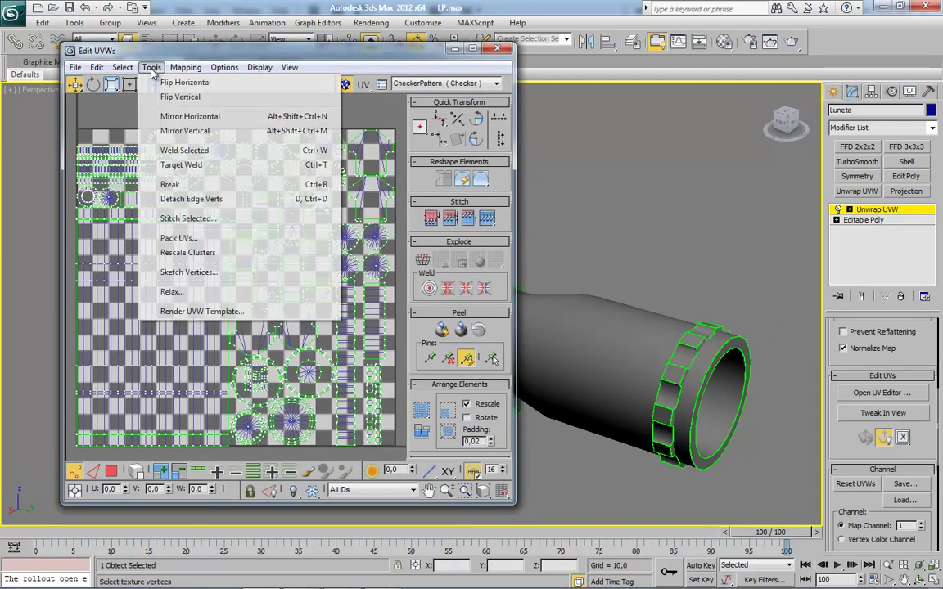
{"action": "left_click", "coordinate": [220, 312]}
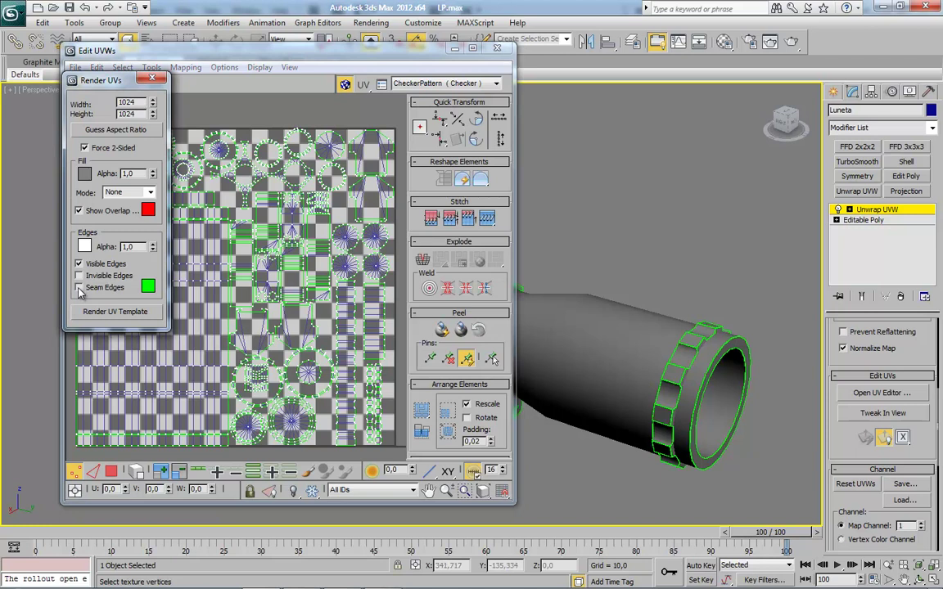
Render the 1024×1024 UV template and save it as the PNG file siatka.
{"action": "left_click", "coordinate": [103, 316]}
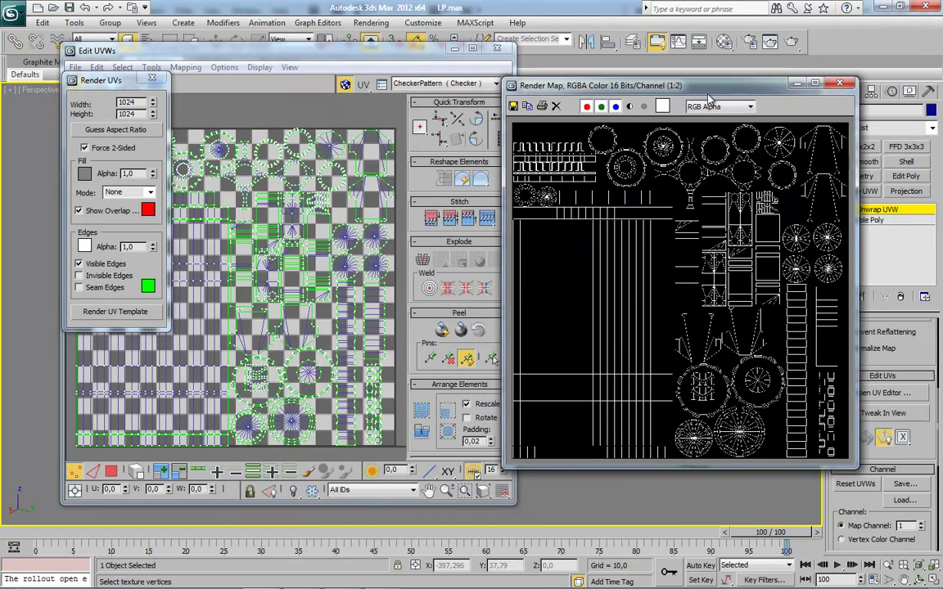
{"action": "left_click", "coordinate": [519, 106]}
{"action": "left_click", "coordinate": [589, 427]}
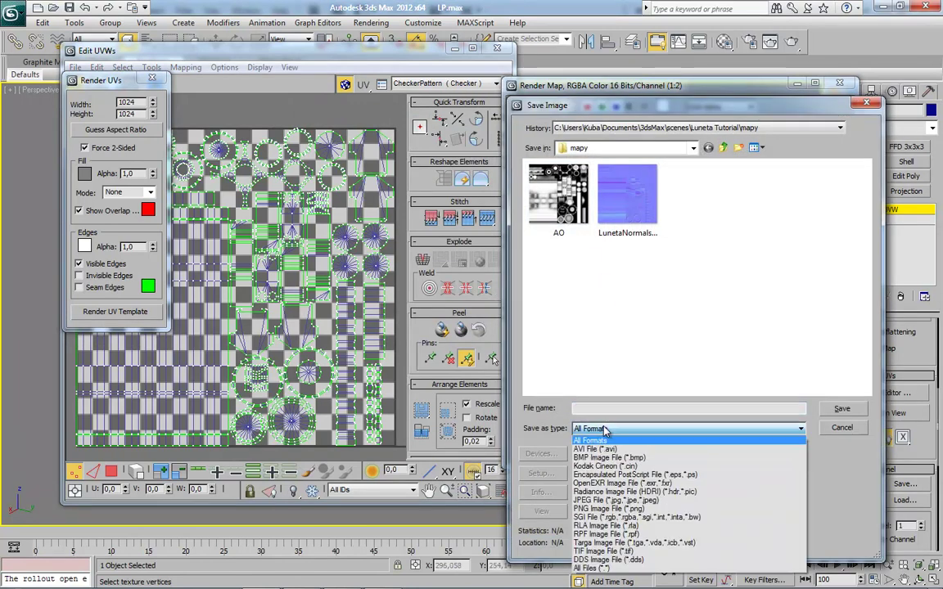
{"action": "left_click", "coordinate": [607, 508]}
{"action": "left_click", "coordinate": [593, 409]}
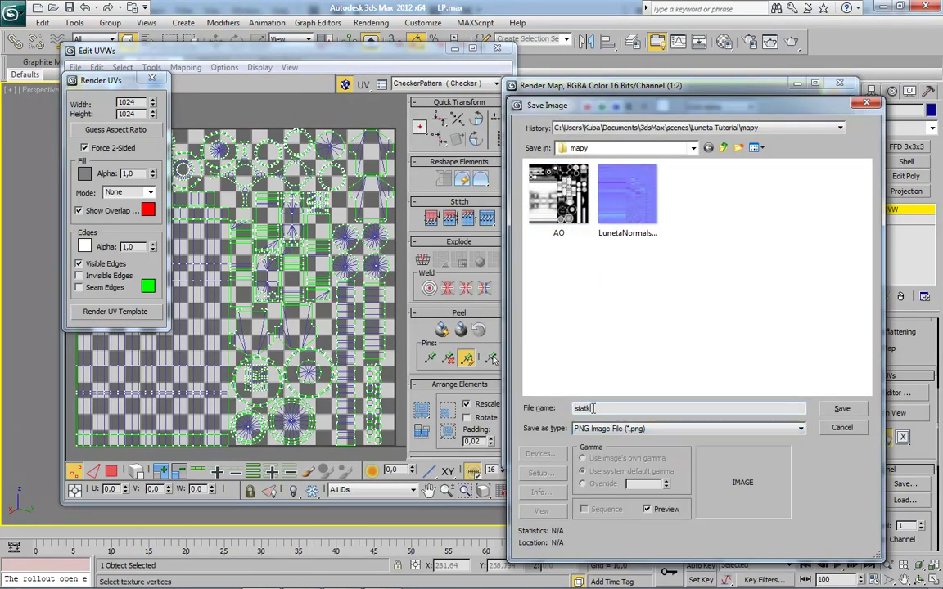
{"action": "type", "text": "a"}
{"action": "key", "text": "Return"}
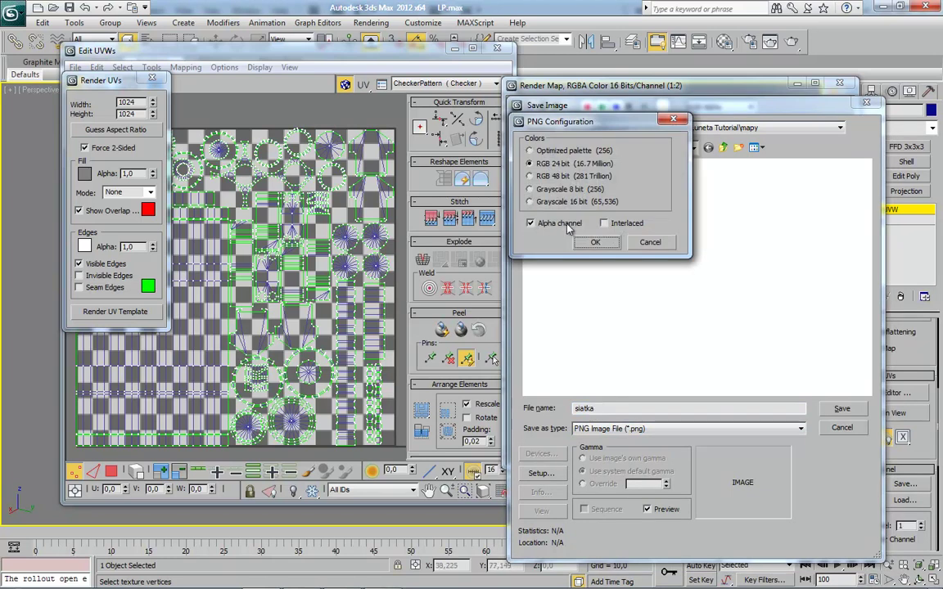
{"action": "left_click", "coordinate": [596, 242]}
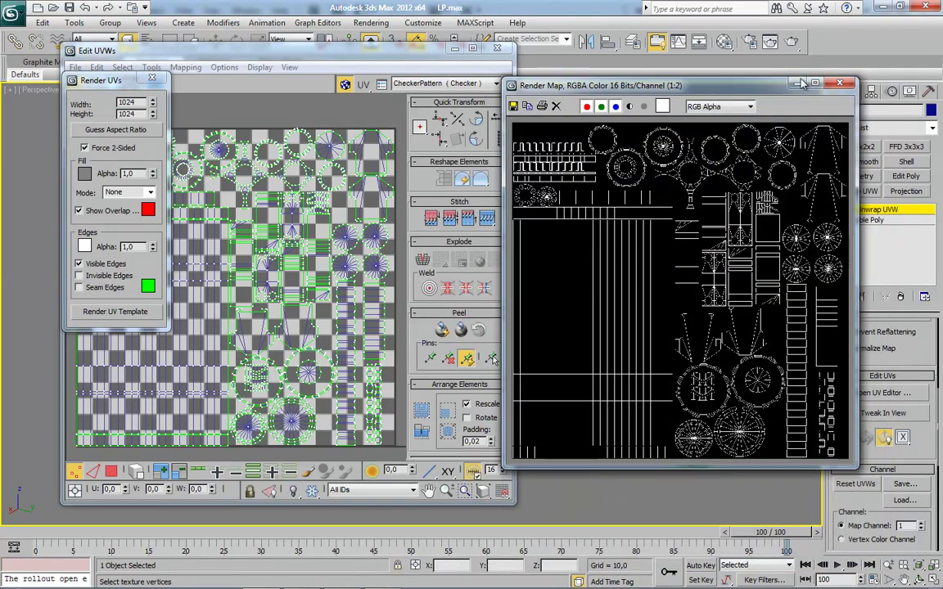
{"action": "left_click", "coordinate": [839, 84]}
{"action": "left_click", "coordinate": [151, 79]}
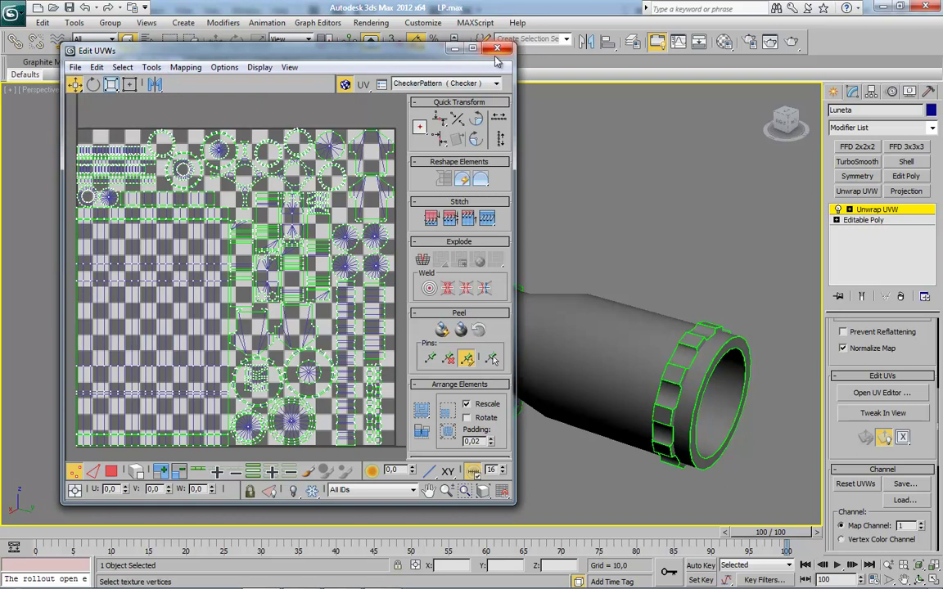
Close the UV editor and delete the Unwrap UVW modifier from the stack.
{"action": "left_click", "coordinate": [502, 51]}
{"action": "right_click", "coordinate": [870, 210]}
{"action": "left_click", "coordinate": [790, 226]}
{"action": "left_click", "coordinate": [679, 269]}
Reselect the scope, turn on Edged Faces with F4, and enter Element sub-object mode.
{"action": "left_click", "coordinate": [418, 352]}
{"action": "middle_click_drag", "start_coordinate": [418, 352], "coordinate": [377, 367], "text": "alt"}
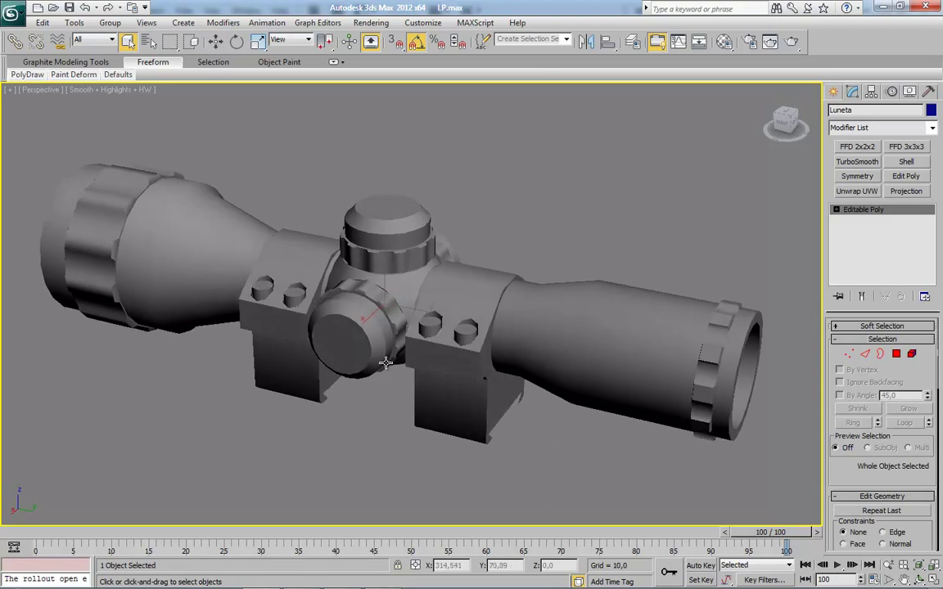
{"action": "middle_click_drag", "start_coordinate": [377, 367], "coordinate": [394, 393], "text": "alt"}
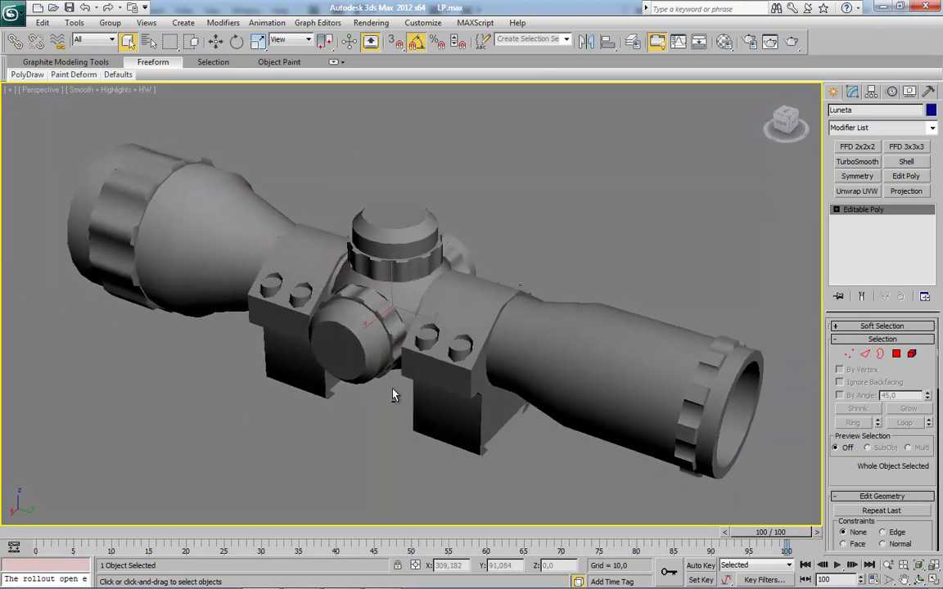
{"action": "key", "text": "F4"}
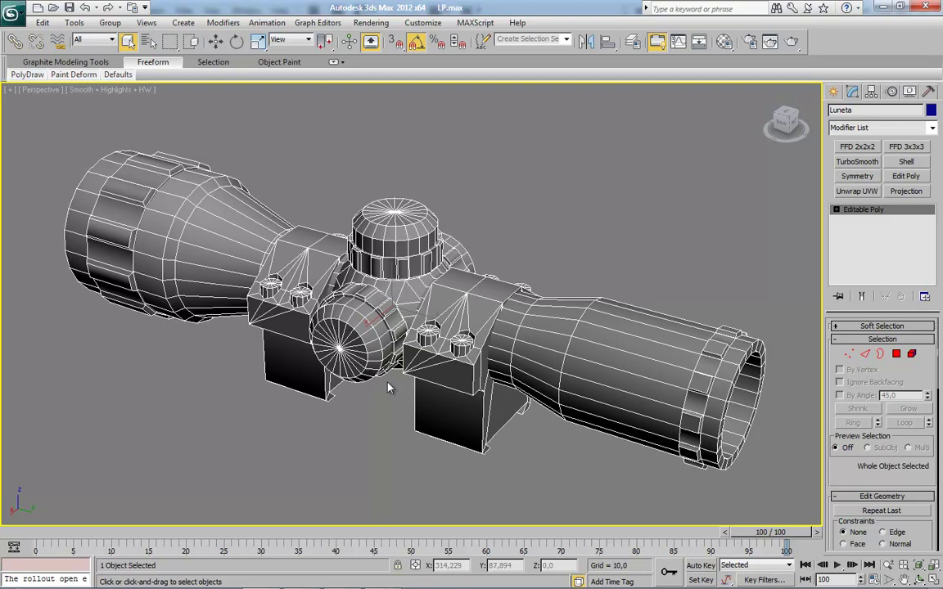
{"action": "left_click", "coordinate": [912, 353]}
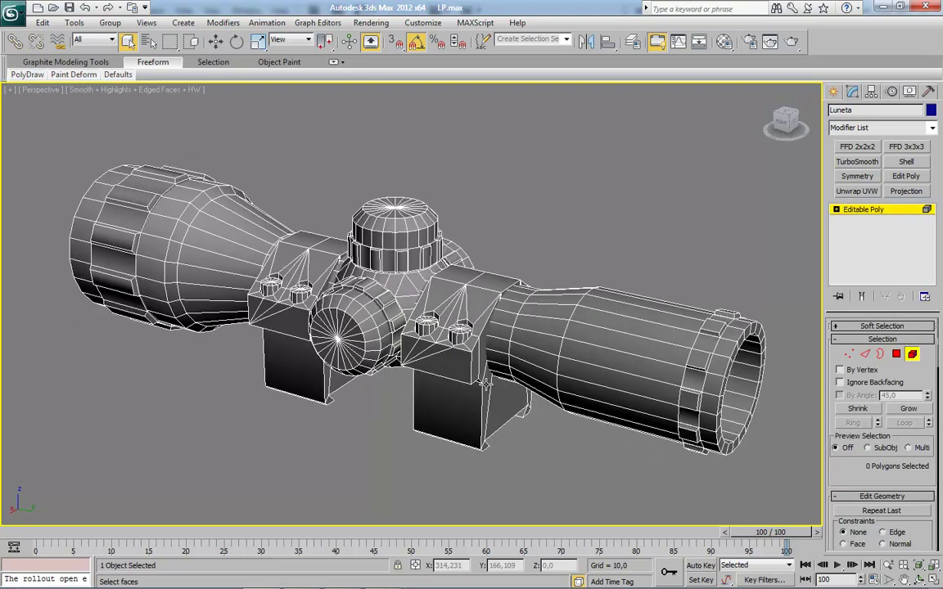
Clear a trial selection of barrel and mount elements and re-enter Element mode.
{"action": "left_click", "coordinate": [592, 328]}
{"action": "left_click", "coordinate": [448, 363]}
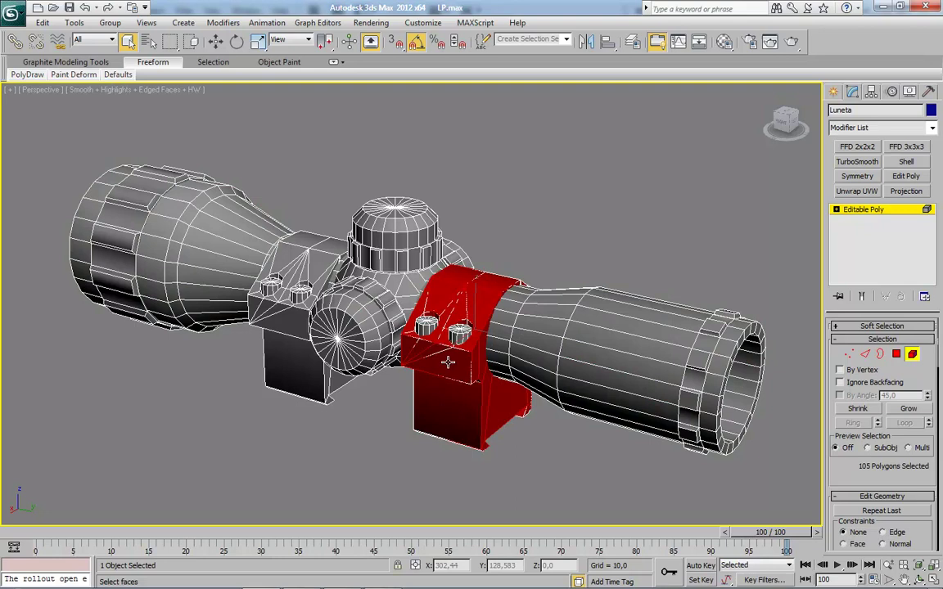
{"action": "left_click", "coordinate": [515, 442]}
{"action": "left_click", "coordinate": [914, 356]}
{"action": "middle_click_drag", "start_coordinate": [562, 366], "coordinate": [712, 229]}
{"action": "left_click", "coordinate": [911, 354]}
{"action": "left_click_drag", "start_coordinate": [798, 233], "coordinate": [581, 483]}
Select the barrels, central dial, turret cap and eyepiece rings, then open the Material Editor.
{"action": "left_click", "coordinate": [368, 324], "text": "ctrl"}
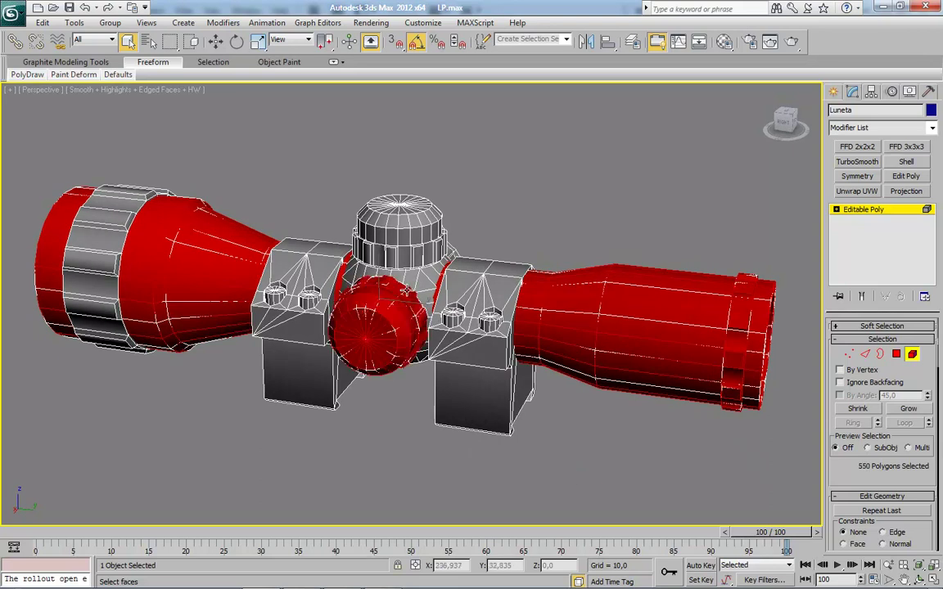
{"action": "left_click", "coordinate": [405, 244], "text": "ctrl"}
{"action": "left_click", "coordinate": [400, 215], "text": "ctrl"}
{"action": "mouse_move", "coordinate": [401, 217]}
{"action": "middle_mouse_down", "text": "alt"}
{"action": "mouse_move", "coordinate": [446, 209]}
{"action": "mouse_move", "coordinate": [415, 293]}
{"action": "middle_mouse_up", "text": "alt"}
{"action": "scroll", "coordinate": [415, 293], "scroll_direction": "up", "scroll_amount": 3}
{"action": "left_click", "coordinate": [421, 283], "text": "ctrl"}
{"action": "scroll", "coordinate": [421, 283], "scroll_direction": "down", "scroll_amount": 4}
{"action": "middle_click_drag", "start_coordinate": [319, 327], "coordinate": [412, 357], "text": "alt"}
{"action": "left_click", "coordinate": [166, 250], "text": "ctrl"}
{"action": "mouse_move", "coordinate": [165, 250]}
{"action": "middle_mouse_down", "text": "alt"}
{"action": "mouse_move", "coordinate": [296, 461]}
{"action": "mouse_move", "coordinate": [378, 417]}
{"action": "middle_mouse_up", "text": "alt"}
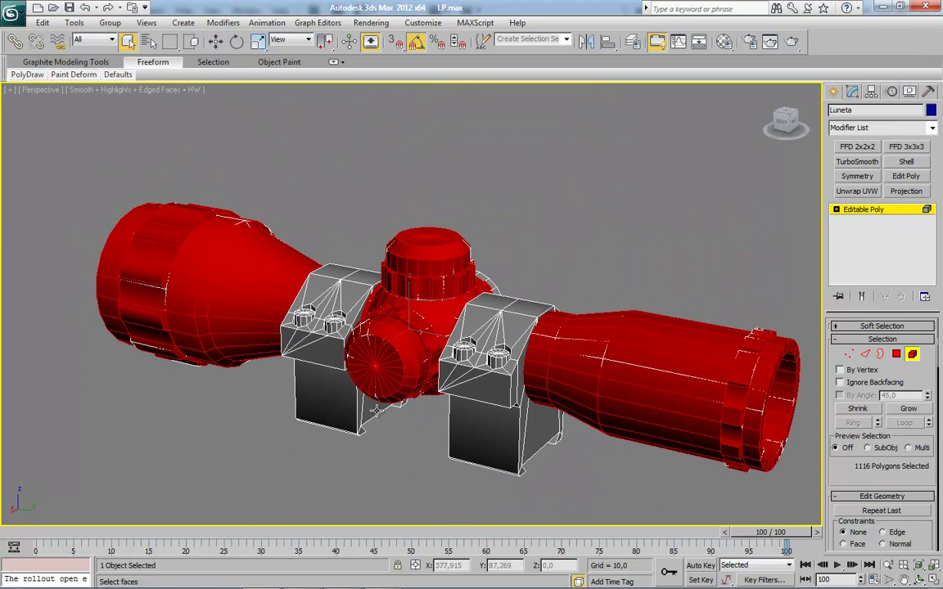
{"action": "key", "text": "m"}
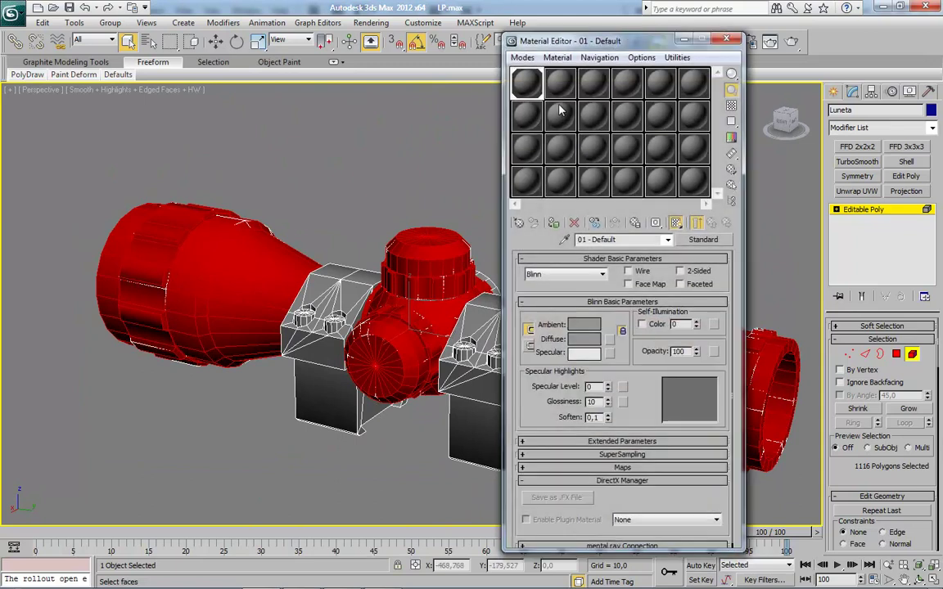
Set the 01 - Default diffuse colour to magenta, exit Element mode, and close the Material Editor.
{"action": "left_click", "coordinate": [584, 339]}
{"action": "left_click_drag", "start_coordinate": [344, 123], "coordinate": [344, 82]}
{"action": "left_click_drag", "start_coordinate": [373, 123], "coordinate": [382, 85]}
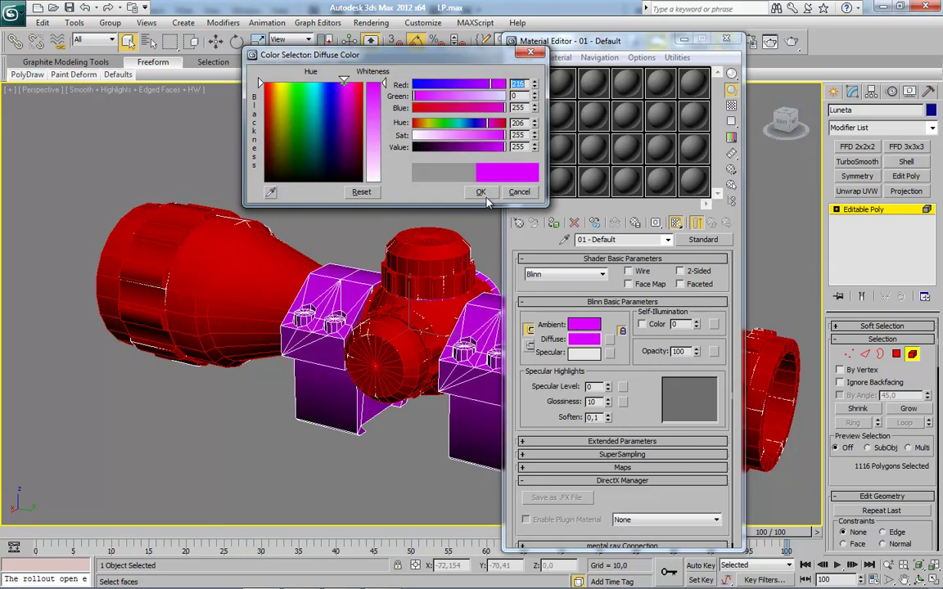
{"action": "left_click", "coordinate": [480, 192]}
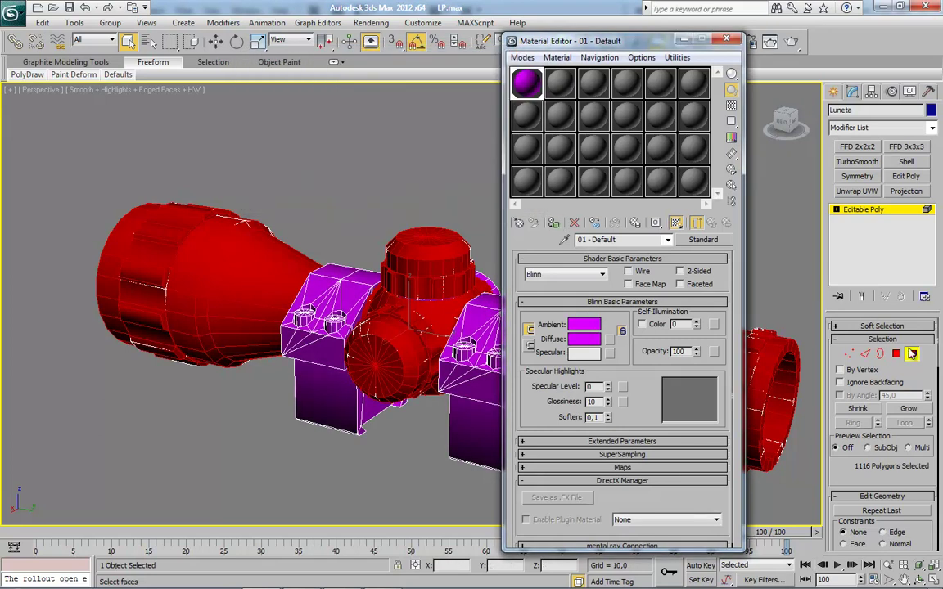
{"action": "left_click", "coordinate": [913, 354]}
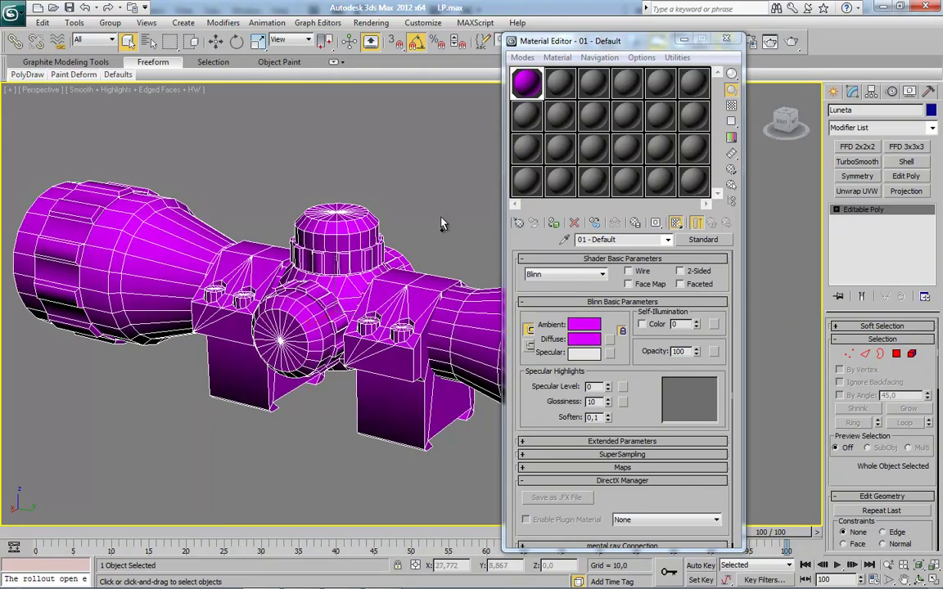
{"action": "left_click", "coordinate": [729, 42]}
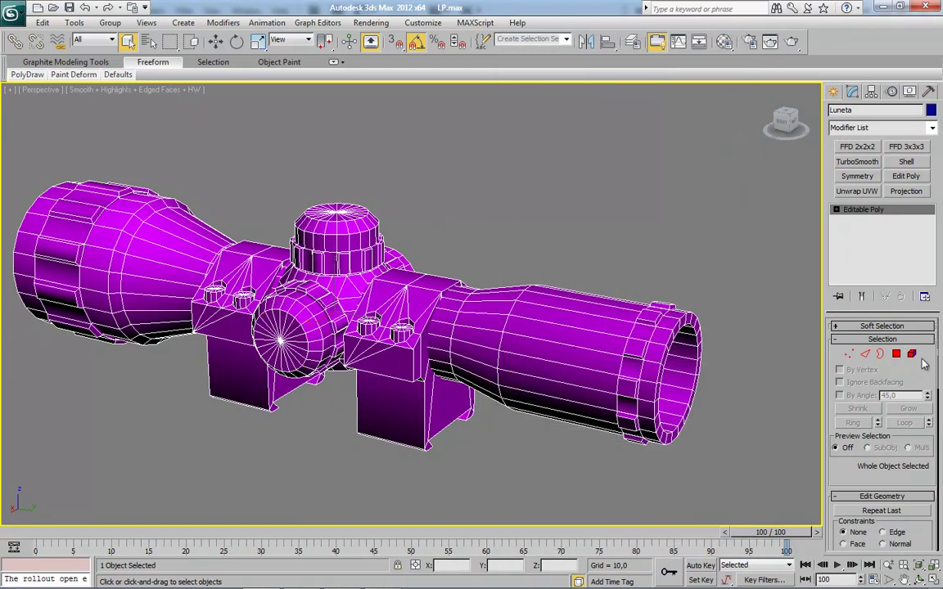
In Polygon mode, select all, invert, then box-select both scope mounts.
{"action": "key", "text": "4"}
{"action": "key", "text": "ctrl+a"}
{"action": "key", "text": "ctrl+i"}
{"action": "middle_click_drag", "start_coordinate": [342, 401], "coordinate": [474, 261], "text": "alt"}
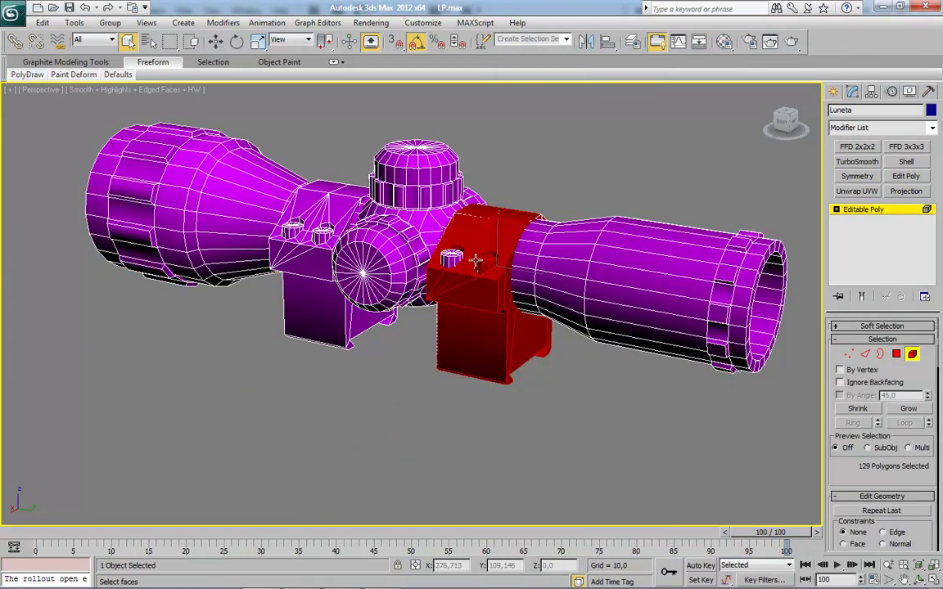
{"action": "mouse_move", "coordinate": [326, 279]}
{"action": "middle_mouse_down", "text": "alt"}
{"action": "mouse_move", "coordinate": [398, 361]}
{"action": "mouse_move", "coordinate": [428, 325]}
{"action": "middle_mouse_up", "text": "alt"}
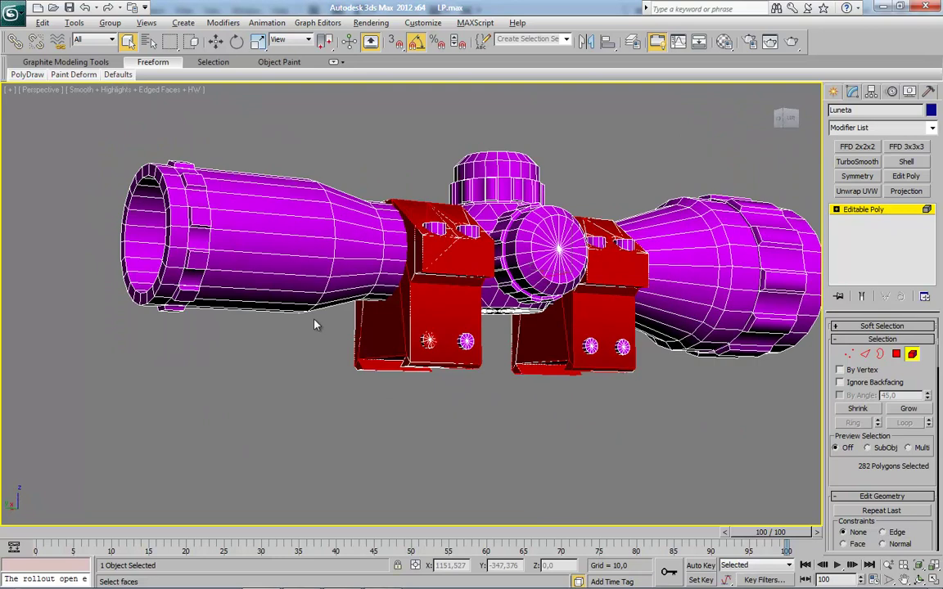
{"action": "middle_click_drag", "start_coordinate": [283, 286], "coordinate": [299, 326], "text": "alt"}
{"action": "left_click_drag", "start_coordinate": [308, 315], "coordinate": [646, 354]}
{"action": "left_click_drag", "start_coordinate": [611, 302], "coordinate": [360, 385], "text": "ctrl"}
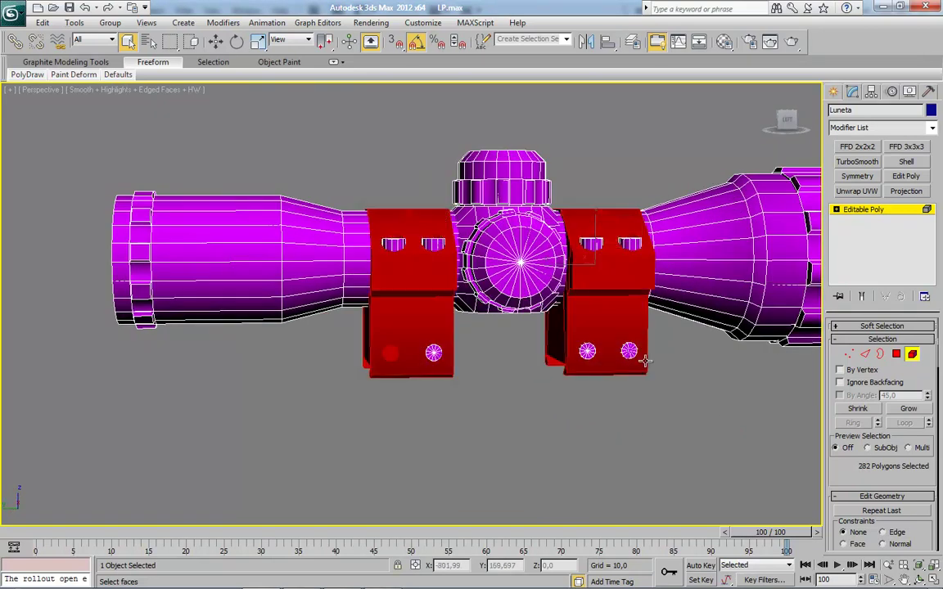
Add the mount bolts and the left mount's bolt caps to the selection.
{"action": "left_click", "coordinate": [393, 243], "text": "ctrl"}
{"action": "left_click", "coordinate": [434, 243], "text": "ctrl"}
{"action": "left_click", "coordinate": [591, 244], "text": "ctrl"}
{"action": "left_click", "coordinate": [628, 244], "text": "ctrl"}
{"action": "mouse_move", "coordinate": [627, 244]}
{"action": "middle_mouse_down", "text": "alt"}
{"action": "mouse_move", "coordinate": [467, 385]}
{"action": "mouse_move", "coordinate": [366, 327]}
{"action": "middle_mouse_up", "text": "alt"}
{"action": "left_click", "coordinate": [326, 255], "text": "ctrl"}
{"action": "left_click", "coordinate": [361, 260], "text": "ctrl"}
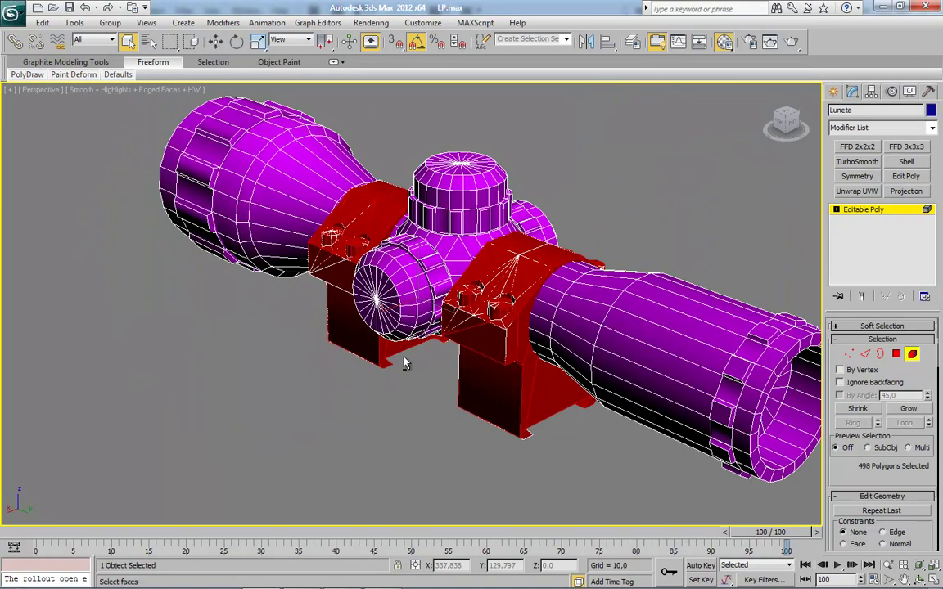
Assign a blue 02 - Default material to the selected mounts and exit Polygon mode.
{"action": "key", "text": "m"}
{"action": "left_click", "coordinate": [584, 339]}
{"action": "left_click_drag", "start_coordinate": [359, 84], "coordinate": [322, 87]}
{"action": "left_click_drag", "start_coordinate": [381, 141], "coordinate": [381, 176]}
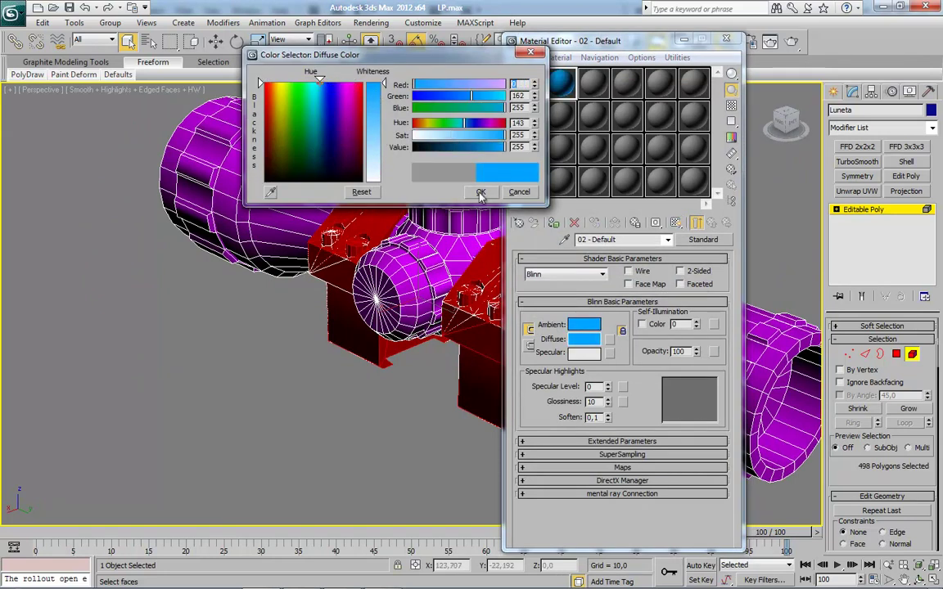
{"action": "left_click", "coordinate": [481, 191]}
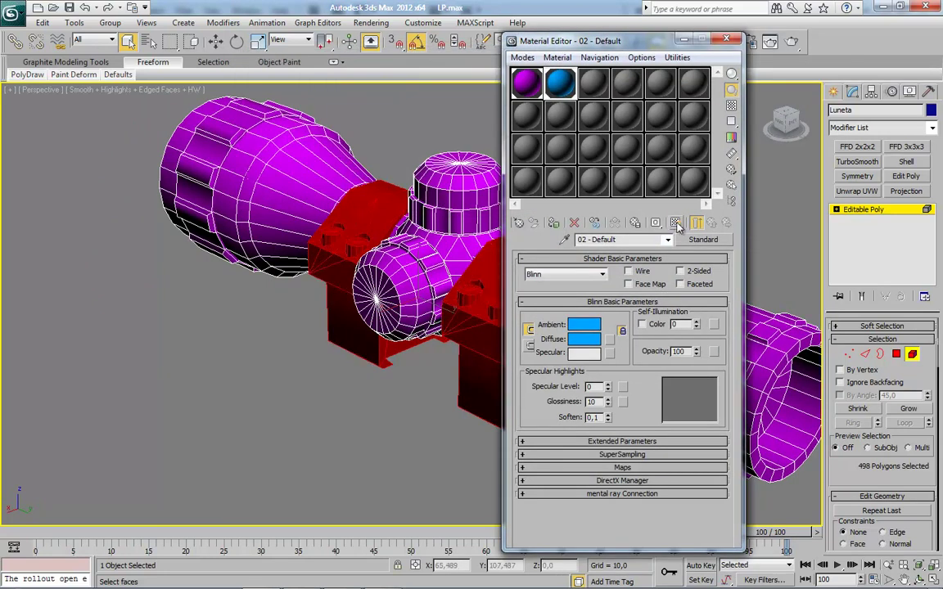
{"action": "left_click", "coordinate": [726, 39]}
{"action": "left_click", "coordinate": [912, 354]}
Select the lens faces at the front of the scope in Polygon mode.
{"action": "left_click", "coordinate": [512, 333]}
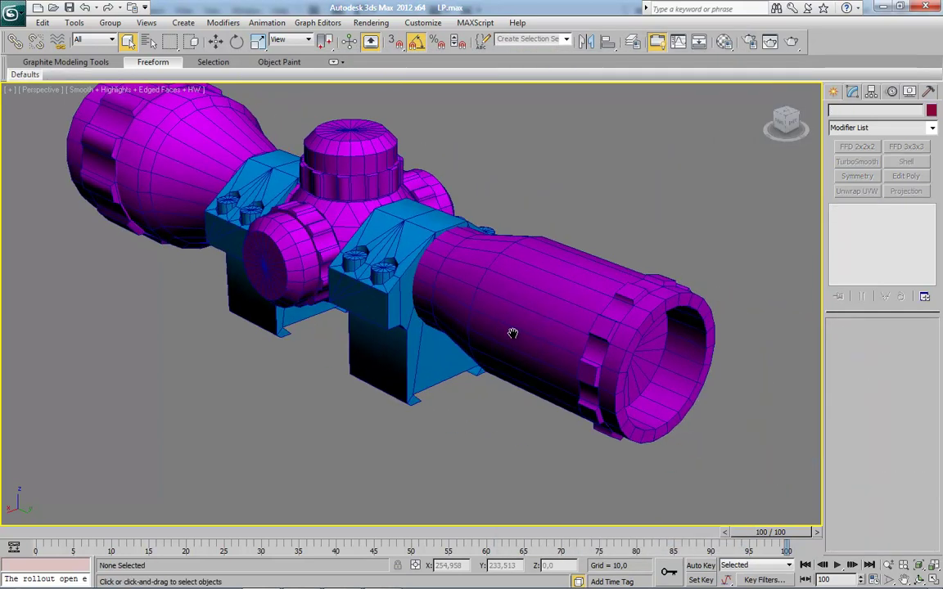
{"action": "scroll", "coordinate": [512, 333], "scroll_direction": "down", "scroll_amount": 3}
{"action": "mouse_move", "coordinate": [475, 368]}
{"action": "middle_mouse_down", "text": "alt"}
{"action": "mouse_move", "coordinate": [514, 397]}
{"action": "mouse_move", "coordinate": [564, 392]}
{"action": "mouse_move", "coordinate": [416, 349]}
{"action": "middle_mouse_up", "text": "alt"}
{"action": "scroll", "coordinate": [514, 396], "scroll_direction": "up", "scroll_amount": 5}
{"action": "key", "text": "1"}
{"action": "left_click", "coordinate": [565, 371]}
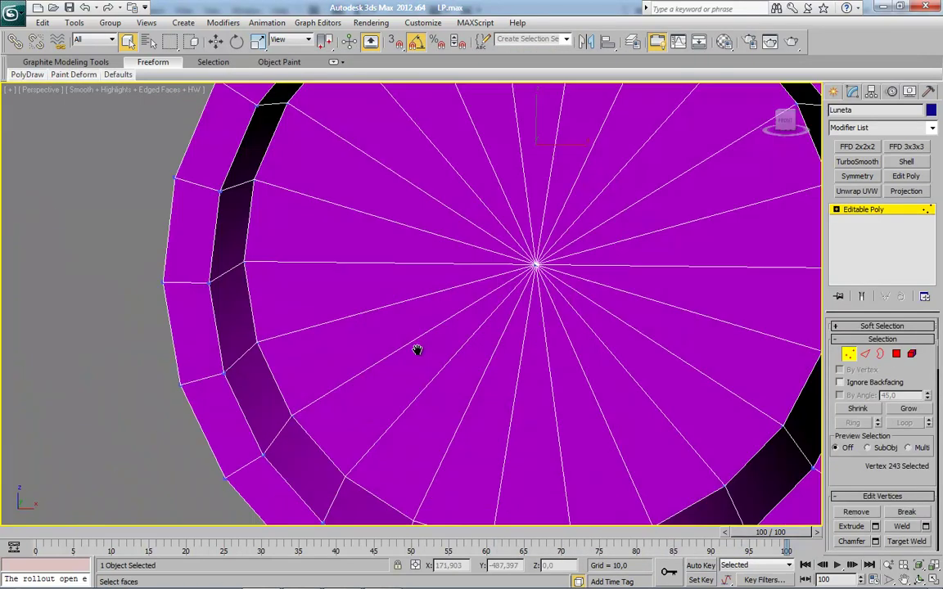
{"action": "scroll", "coordinate": [453, 327], "scroll_direction": "up", "scroll_amount": 3}
{"action": "left_click", "coordinate": [570, 178], "text": "ctrl"}
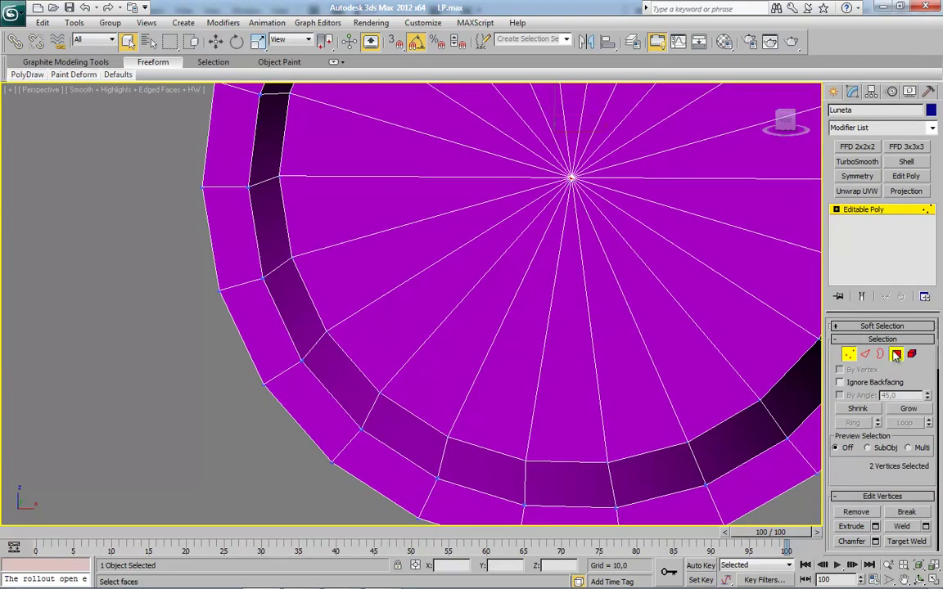
{"action": "left_click", "coordinate": [896, 354], "text": "ctrl"}
{"action": "scroll", "coordinate": [492, 344], "scroll_direction": "down", "scroll_amount": 3}
{"action": "mouse_move", "coordinate": [459, 325]}
{"action": "middle_mouse_down", "text": "alt"}
{"action": "mouse_move", "coordinate": [379, 325]}
{"action": "mouse_move", "coordinate": [499, 328]}
{"action": "middle_mouse_up", "text": "alt"}
Assign an orange 03 - Default material (255,162,0) to the lens faces, then return to object level.
{"action": "key", "text": "m"}
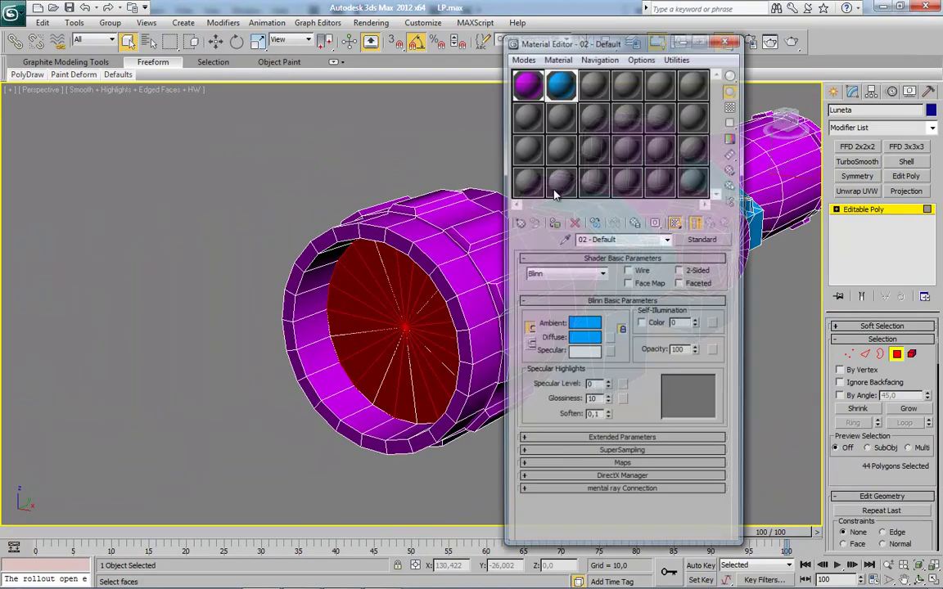
{"action": "left_click", "coordinate": [593, 84]}
{"action": "left_click", "coordinate": [585, 337]}
{"action": "left_click_drag", "start_coordinate": [356, 101], "coordinate": [275, 82]}
{"action": "left_click_drag", "start_coordinate": [374, 141], "coordinate": [374, 83]}
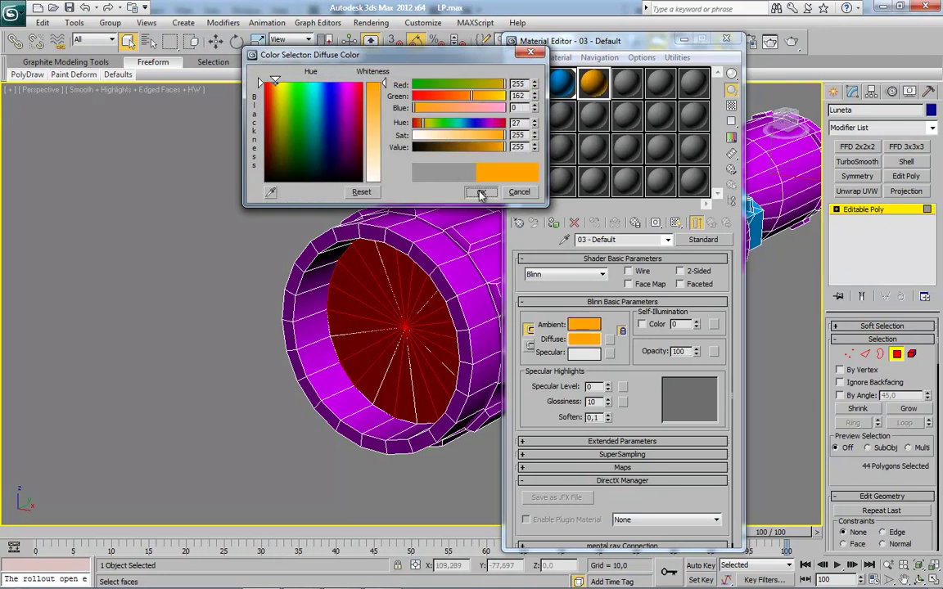
{"action": "left_click", "coordinate": [481, 193]}
{"action": "left_click", "coordinate": [553, 223]}
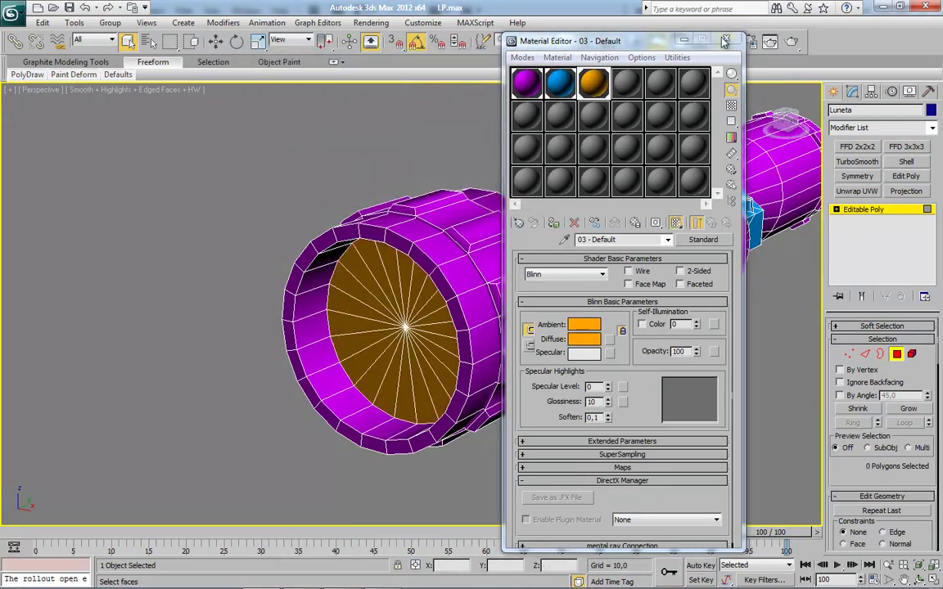
{"action": "key", "text": "m"}
{"action": "key", "text": "ctrl+b"}
{"action": "mouse_move", "coordinate": [629, 331]}
{"action": "middle_mouse_down", "text": "alt"}
{"action": "mouse_move", "coordinate": [501, 381]}
{"action": "mouse_move", "coordinate": [453, 342]}
{"action": "middle_mouse_up", "text": "alt"}
Select the DiffuseMap output element in the Render To Texture dialog.
{"action": "left_click", "coordinate": [371, 22]}
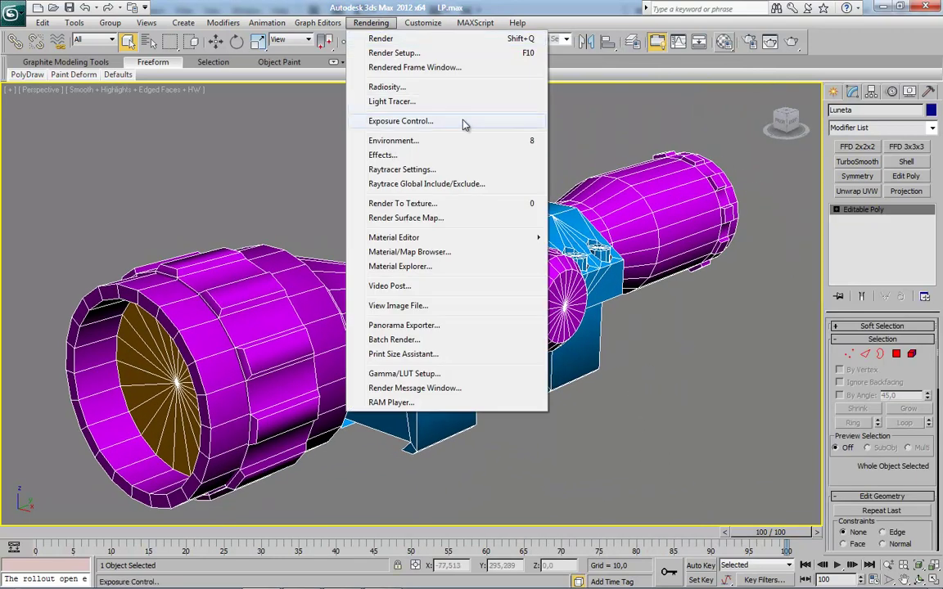
{"action": "left_click", "coordinate": [401, 204]}
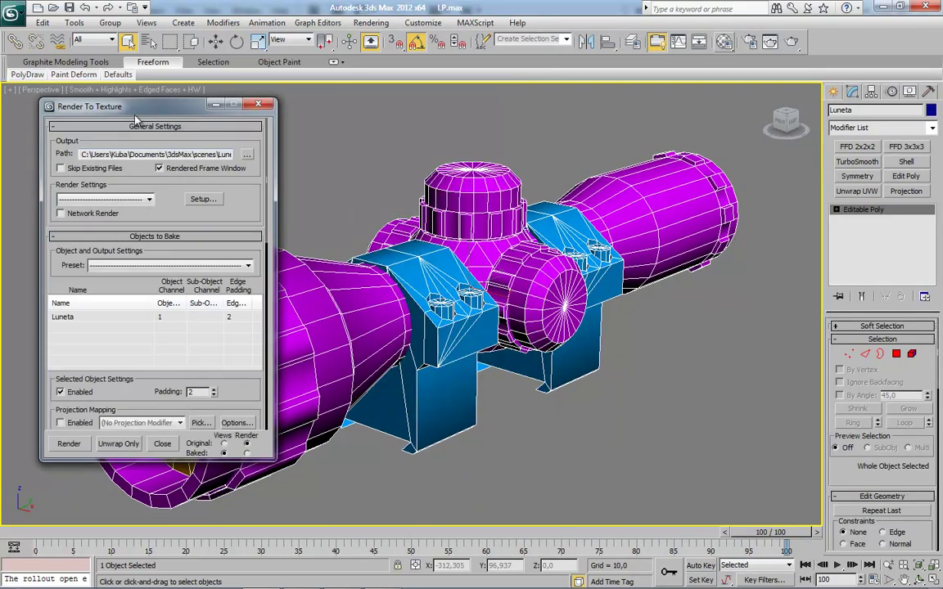
{"action": "scroll", "coordinate": [223, 172], "scroll_direction": "down", "scroll_amount": 3}
{"action": "scroll", "coordinate": [223, 184], "scroll_direction": "down", "scroll_amount": 2}
{"action": "scroll", "coordinate": [222, 197], "scroll_direction": "down", "scroll_amount": 1}
{"action": "scroll", "coordinate": [223, 213], "scroll_direction": "down", "scroll_amount": 2}
{"action": "scroll", "coordinate": [223, 217], "scroll_direction": "down", "scroll_amount": 4}
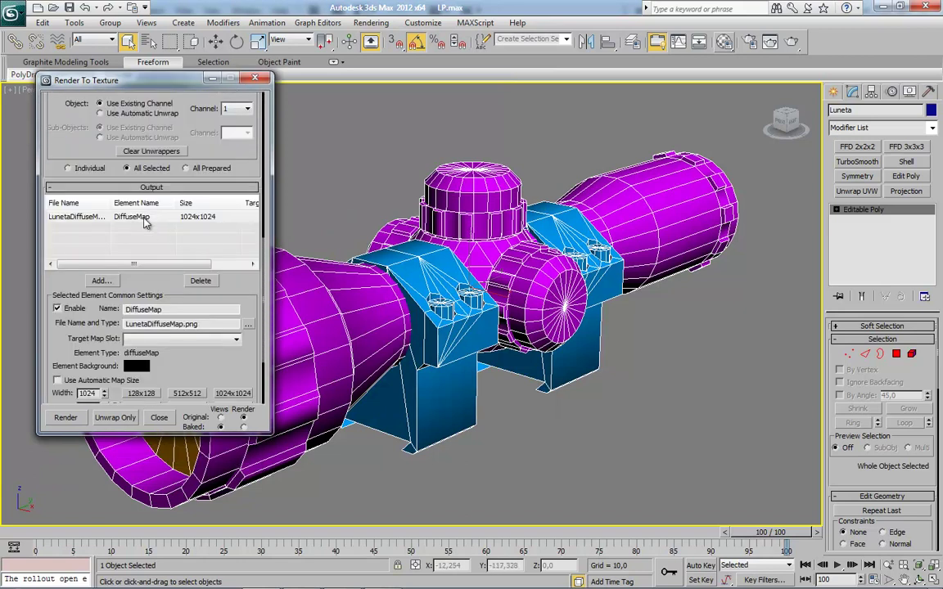
{"action": "left_click", "coordinate": [142, 219]}
{"action": "scroll", "coordinate": [214, 257], "scroll_direction": "down", "scroll_amount": 1}
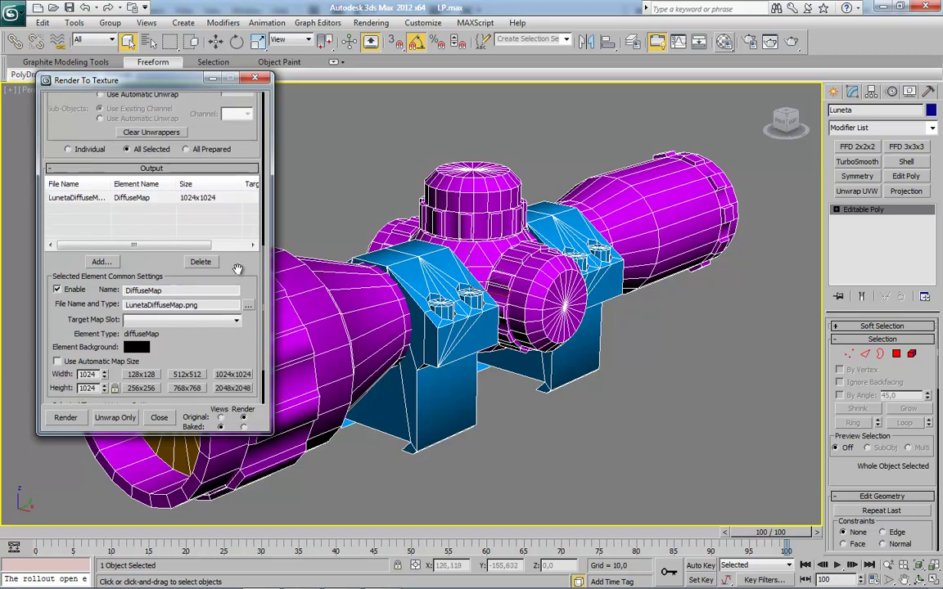
{"action": "scroll", "coordinate": [222, 262], "scroll_direction": "down", "scroll_amount": 1}
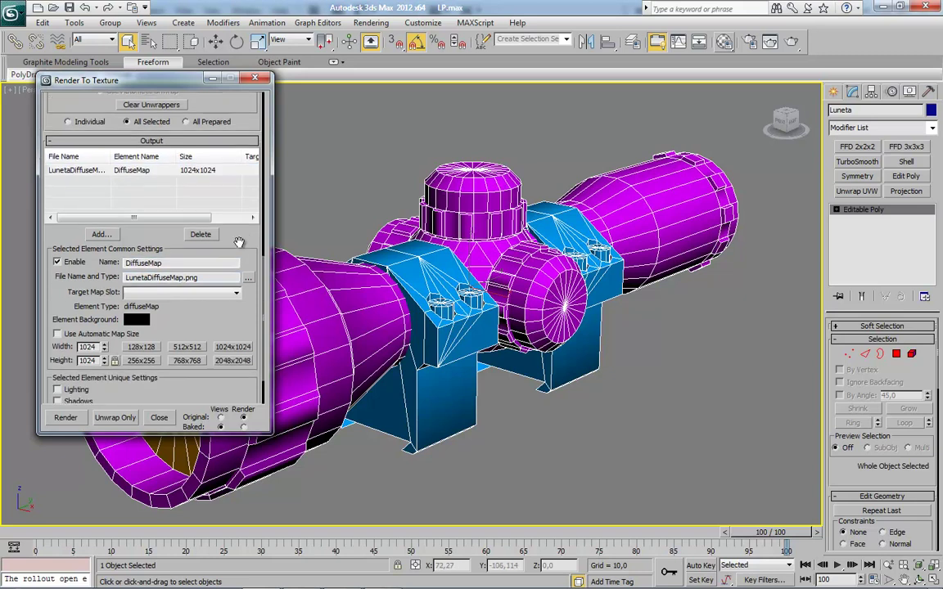
Bake the 1024×1024 LunetaDiffuseMap.png texture and close the render windows.
{"action": "left_click", "coordinate": [64, 418]}
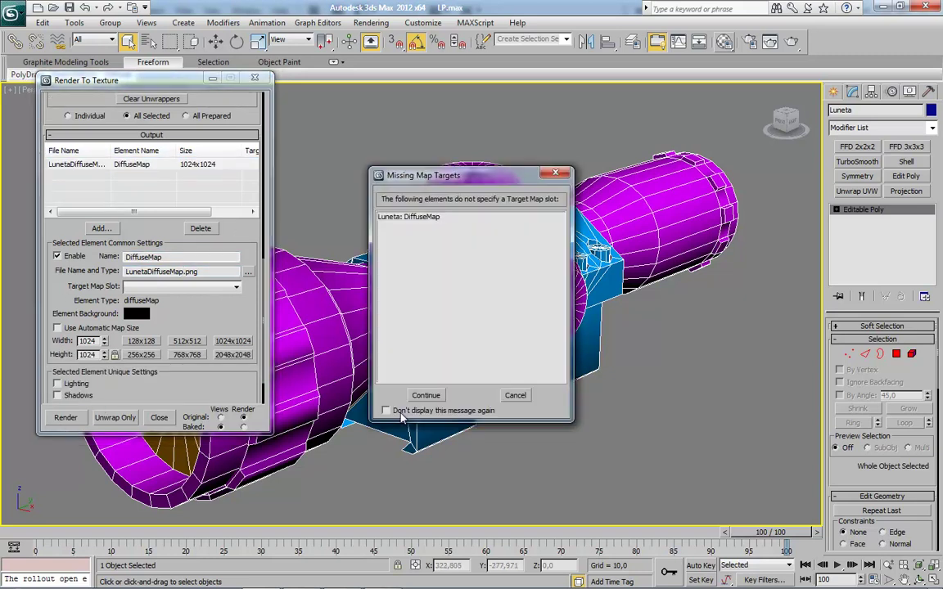
{"action": "left_click", "coordinate": [367, 395]}
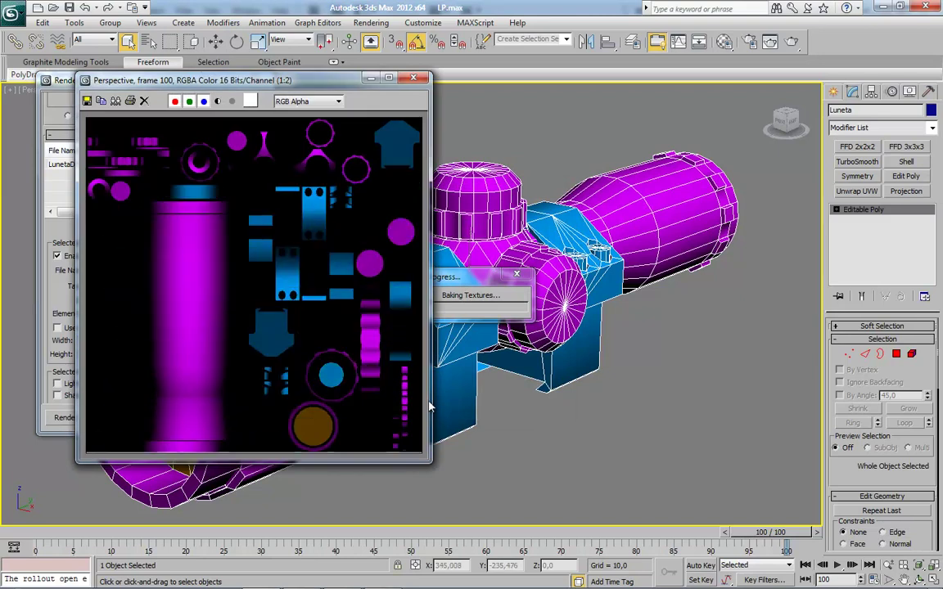
{"action": "left_click", "coordinate": [413, 77]}
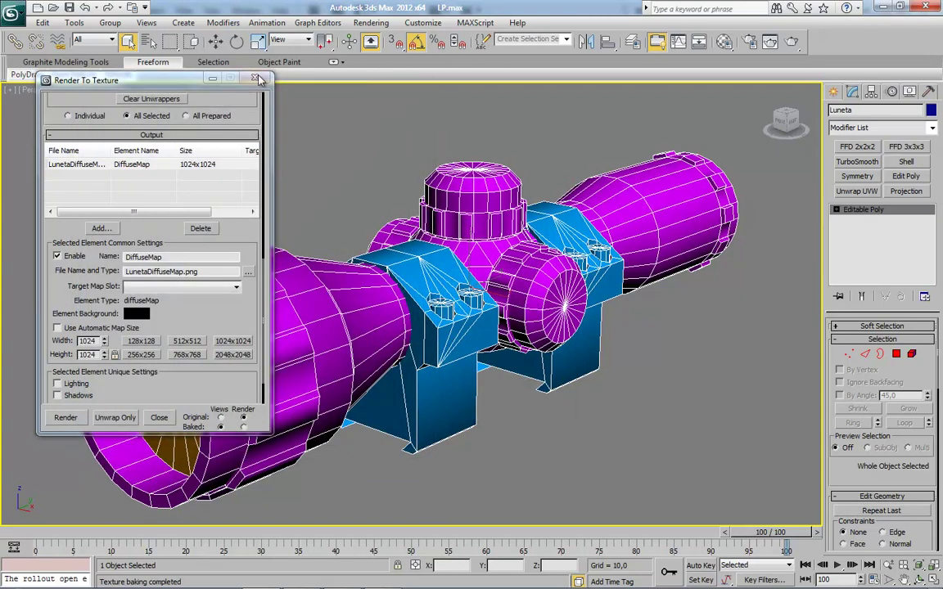
{"action": "left_click", "coordinate": [260, 79]}
{"action": "scroll", "coordinate": [465, 331], "scroll_direction": "down", "scroll_amount": 3}
{"action": "middle_click_drag", "start_coordinate": [416, 347], "coordinate": [458, 369], "text": "alt"}
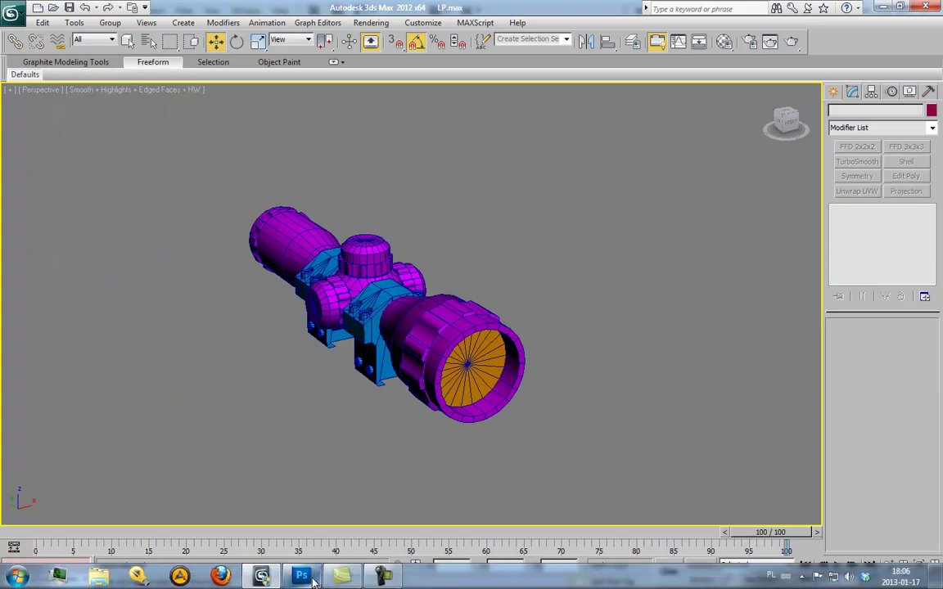
Create a new blank 1024×1024 document in Photoshop.
{"action": "left_click", "coordinate": [307, 578]}
{"action": "left_click", "coordinate": [39, 11]}
{"action": "key", "text": "Escape"}
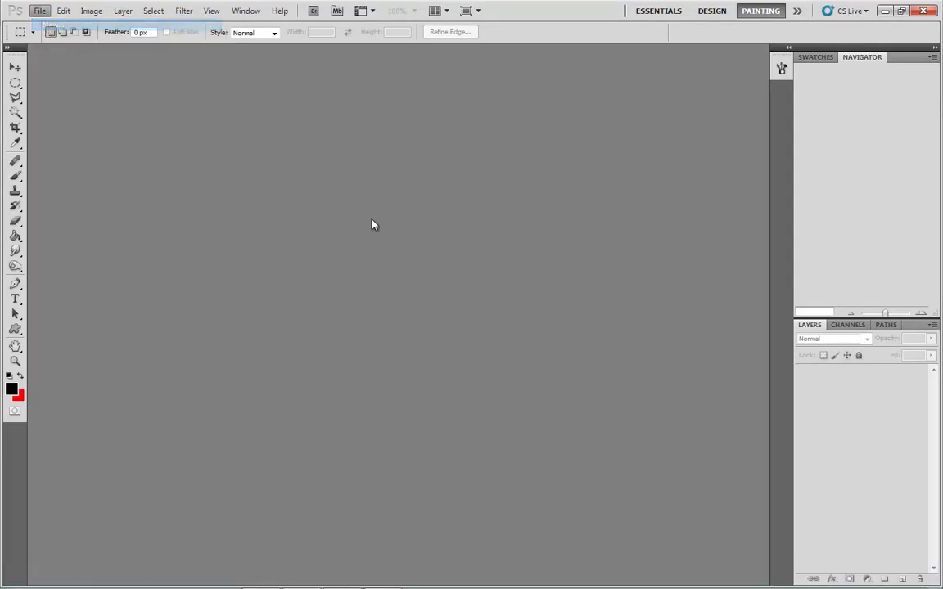
{"action": "left_click", "coordinate": [516, 221]}
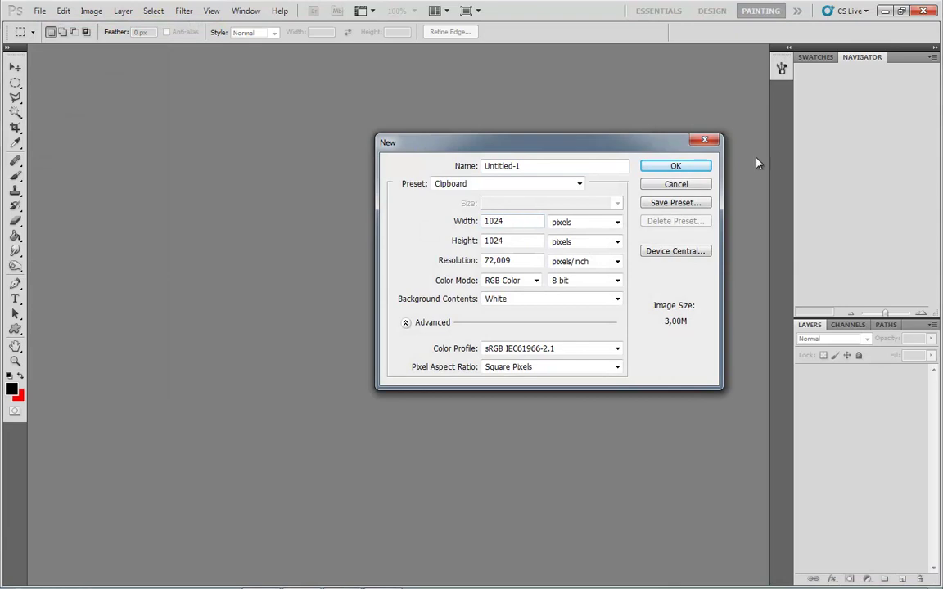
{"action": "left_click", "coordinate": [676, 166]}
Browse to the mapy folder and pick the AO map file to open.
{"action": "left_click", "coordinate": [40, 10]}
{"action": "left_click", "coordinate": [54, 37]}
{"action": "left_click", "coordinate": [479, 187]}
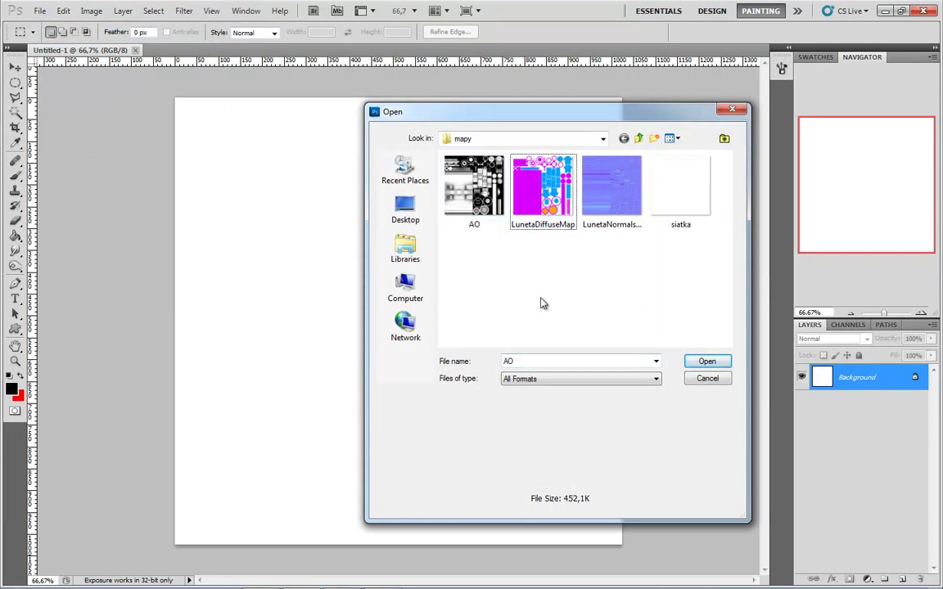
Open AO, LunetaDiffuseMap and siatka; copy the AO layer into Untitled-1 and close AO.png.
{"action": "left_click", "coordinate": [541, 190], "text": "ctrl"}
{"action": "left_click", "coordinate": [690, 202], "text": "ctrl"}
{"action": "left_click", "coordinate": [707, 362]}
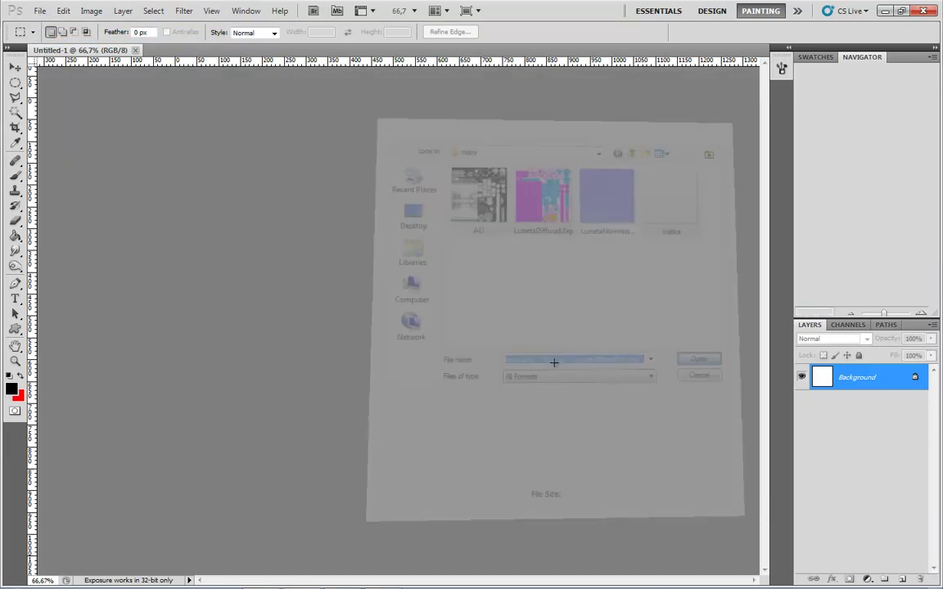
{"action": "left_click", "coordinate": [15, 66]}
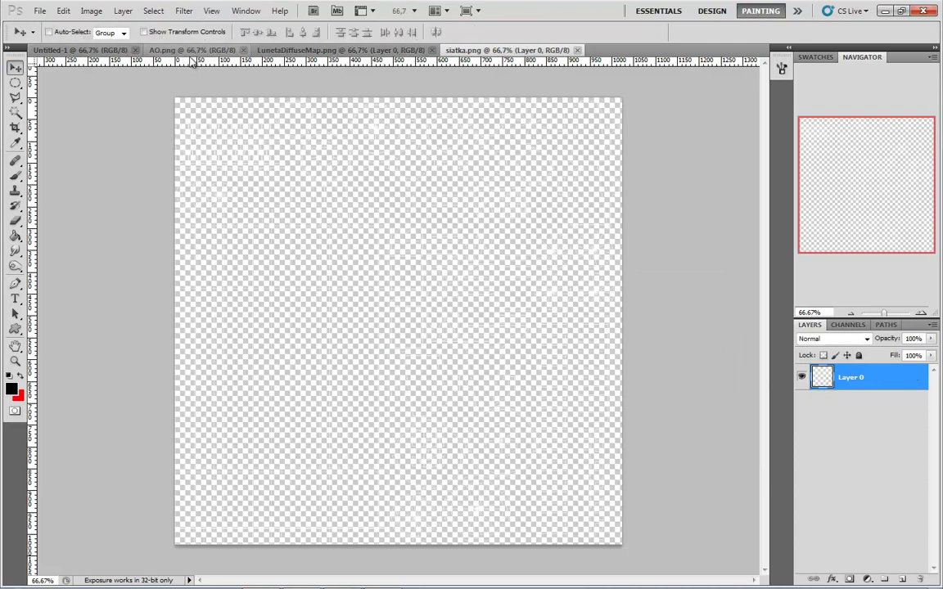
{"action": "left_click", "coordinate": [188, 50]}
{"action": "right_click", "coordinate": [809, 376]}
{"action": "left_click", "coordinate": [827, 400]}
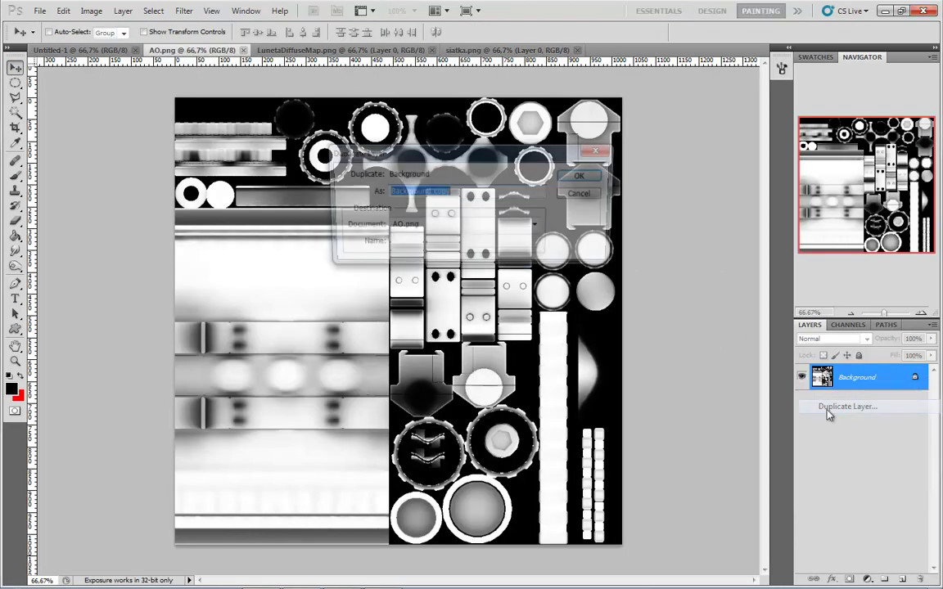
{"action": "left_click", "coordinate": [409, 226]}
{"action": "left_click", "coordinate": [409, 239]}
{"action": "left_click", "coordinate": [583, 175]}
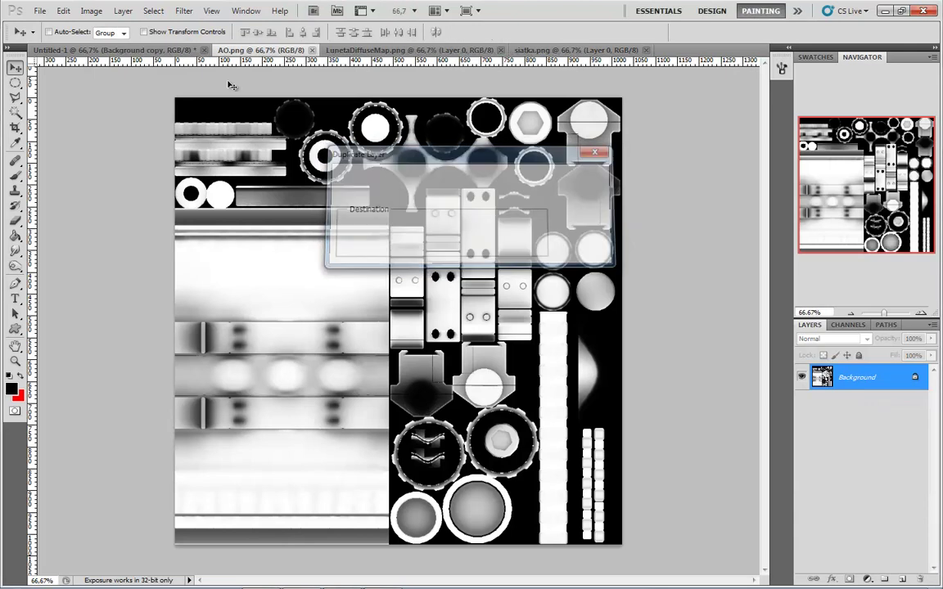
{"action": "left_click", "coordinate": [282, 50]}
Duplicate the LunetaDiffuseMap layer into Untitled-1 and close LunetaDiffuseMap.png.
{"action": "left_click", "coordinate": [299, 51]}
{"action": "right_click", "coordinate": [876, 378]}
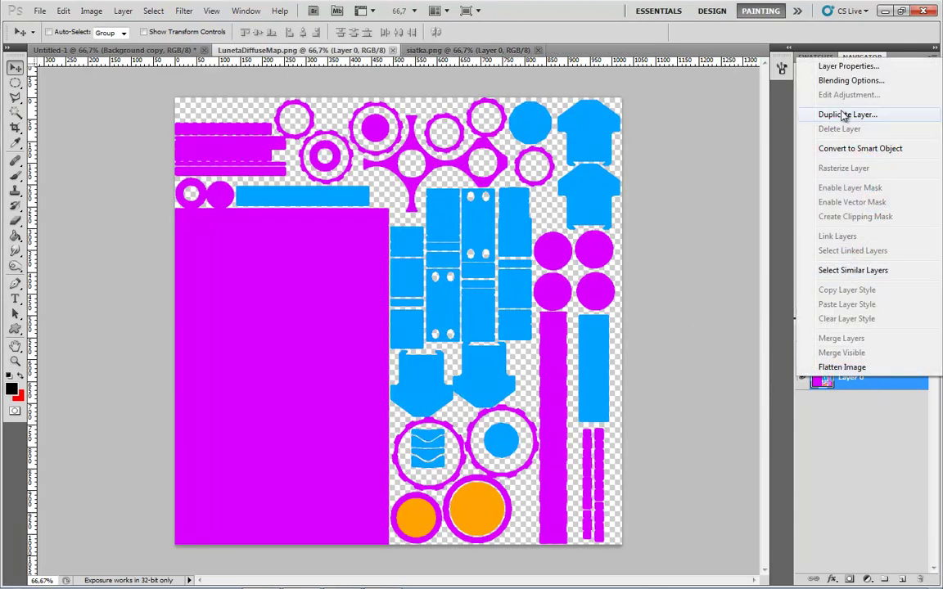
{"action": "left_click", "coordinate": [848, 115]}
{"action": "left_click", "coordinate": [426, 227]}
{"action": "left_click", "coordinate": [410, 239]}
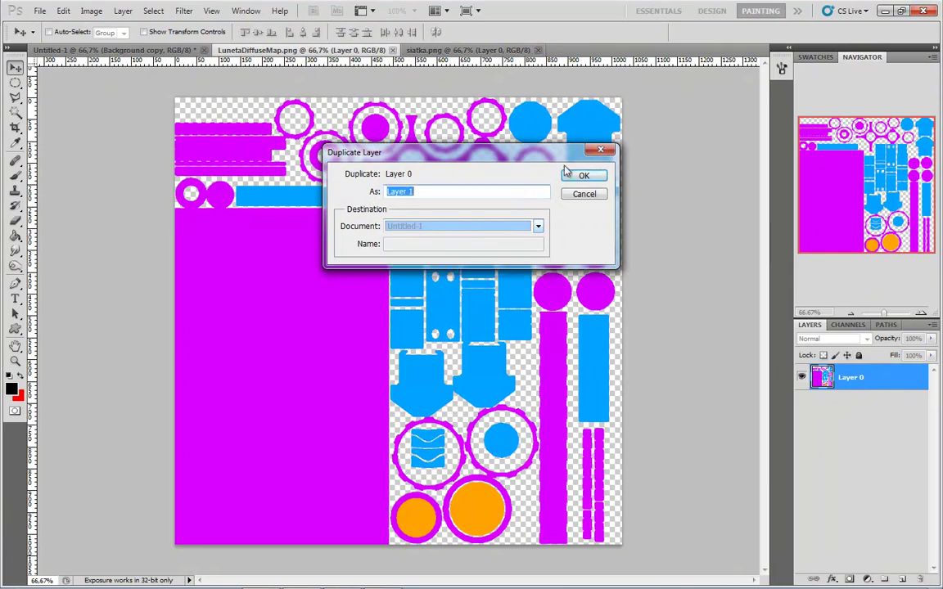
{"action": "left_click", "coordinate": [583, 176]}
{"action": "left_click", "coordinate": [357, 50]}
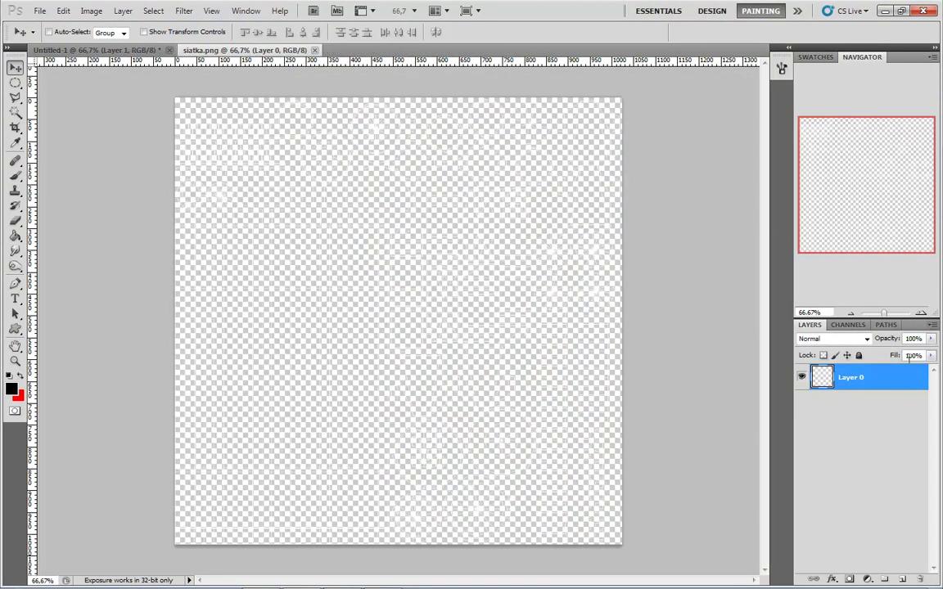
Duplicate the siatka layer into Untitled-1.
{"action": "right_click", "coordinate": [870, 388]}
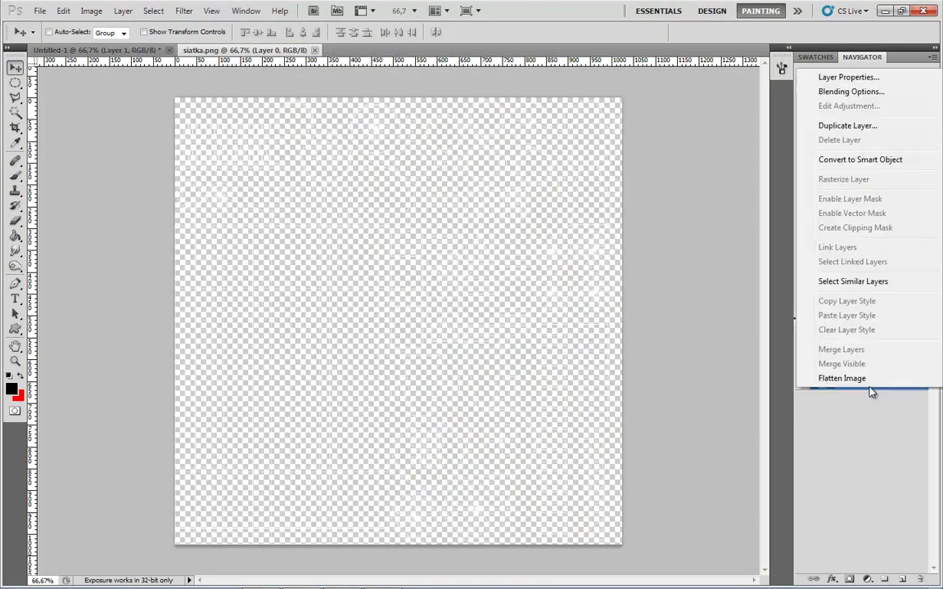
{"action": "left_click", "coordinate": [847, 125]}
{"action": "left_click", "coordinate": [439, 226]}
{"action": "left_click", "coordinate": [473, 237]}
{"action": "left_click", "coordinate": [573, 175]}
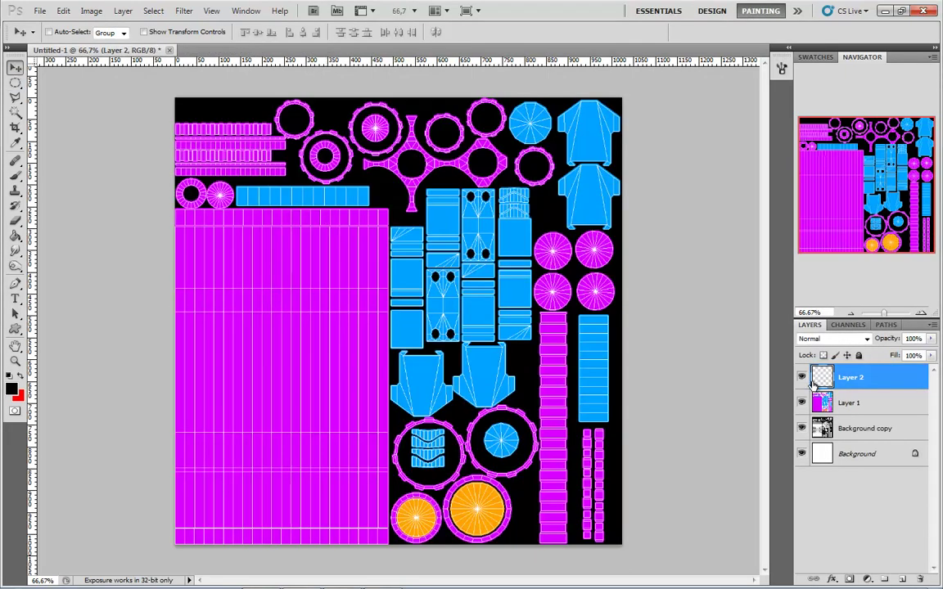
Rename Layer 2 to siatka and Layer 1 to maska.
{"action": "double_click", "coordinate": [851, 377]}
{"action": "type", "text": "tka"}
{"action": "key", "text": "Return"}
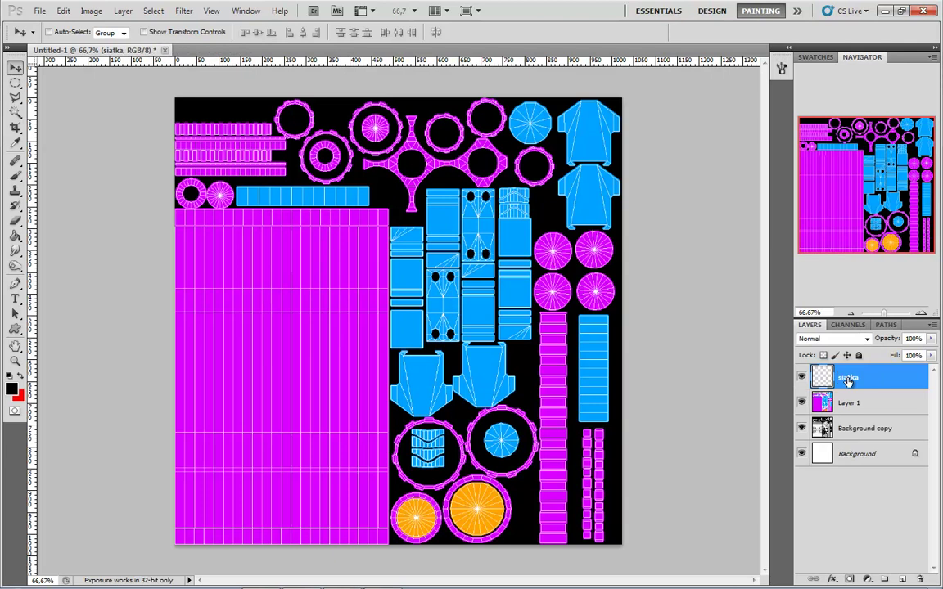
{"action": "double_click", "coordinate": [849, 403]}
{"action": "type", "text": "aska"}
{"action": "key", "text": "Return"}
Move Background copy above maska, rename it AO, then select maska and siatka.
{"action": "left_click_drag", "start_coordinate": [852, 431], "coordinate": [851, 391]}
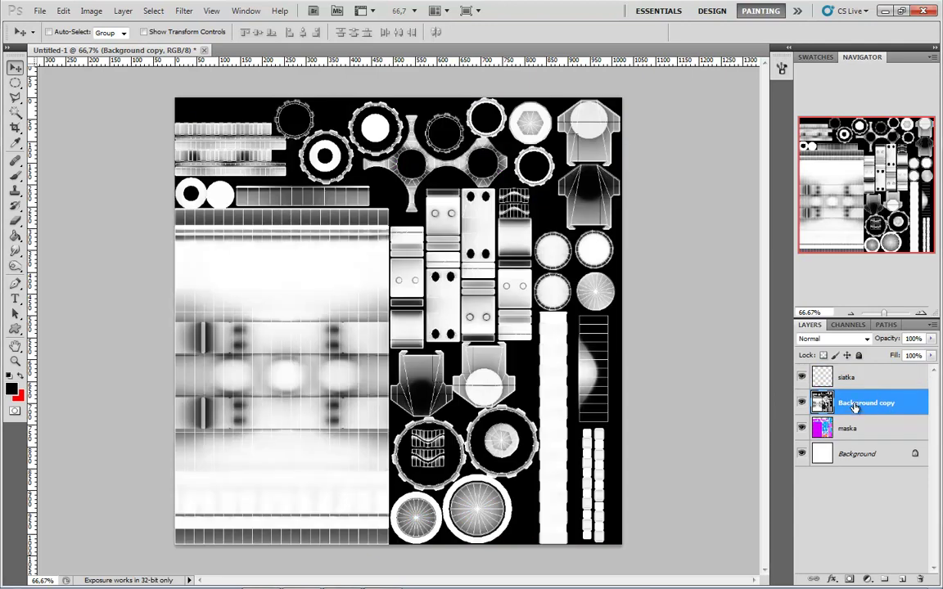
{"action": "double_click", "coordinate": [854, 406]}
{"action": "type", "text": "AO"}
{"action": "key", "text": "Return"}
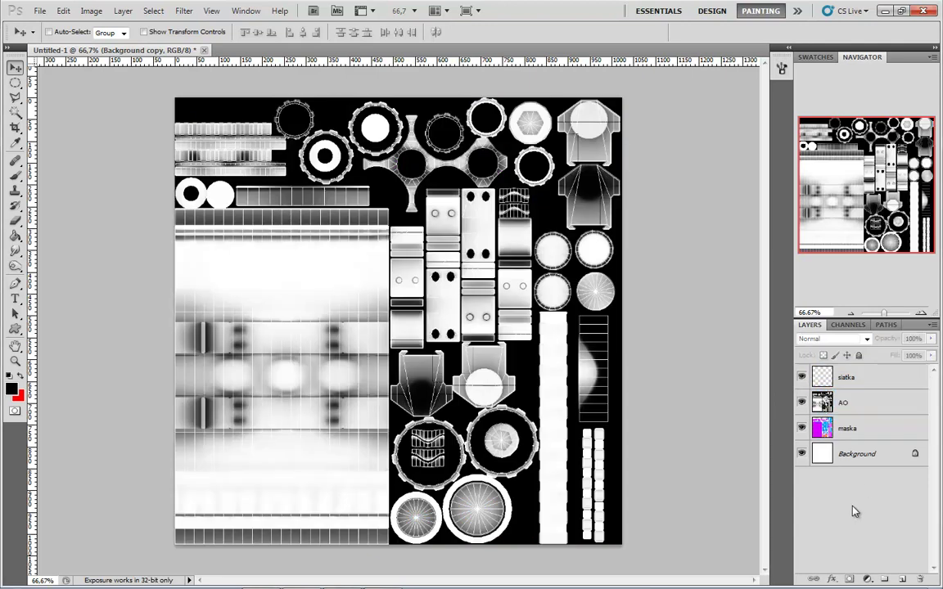
{"action": "left_click", "coordinate": [869, 429]}
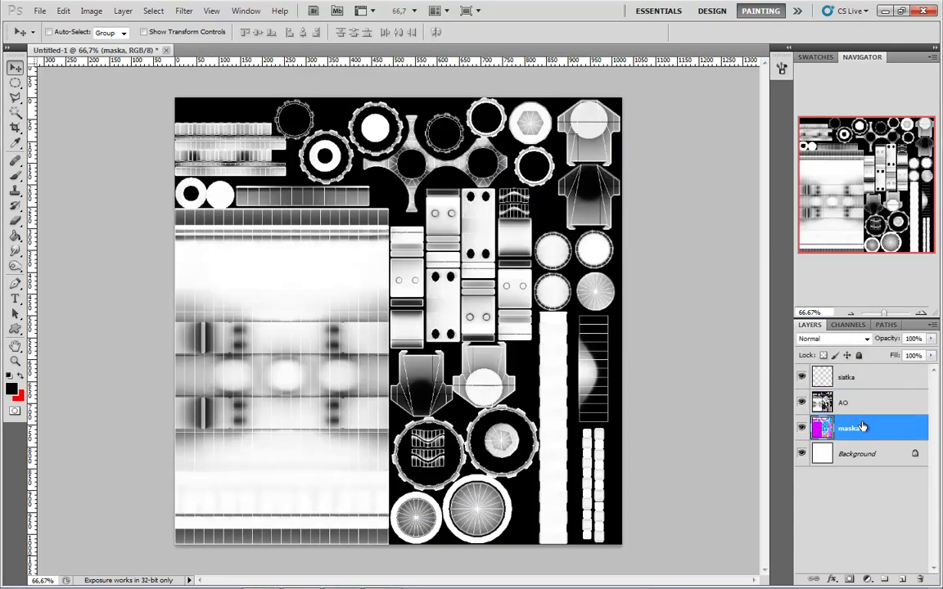
{"action": "left_click", "coordinate": [844, 377]}
Save the texture sheet as PS.psd with Maximize Compatibility.
{"action": "left_click", "coordinate": [40, 10]}
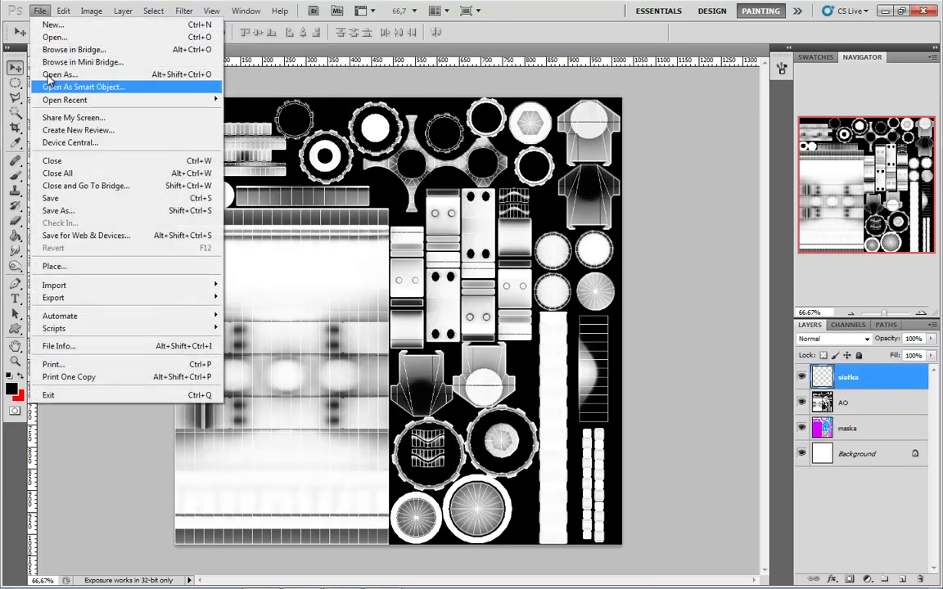
{"action": "left_click", "coordinate": [74, 196]}
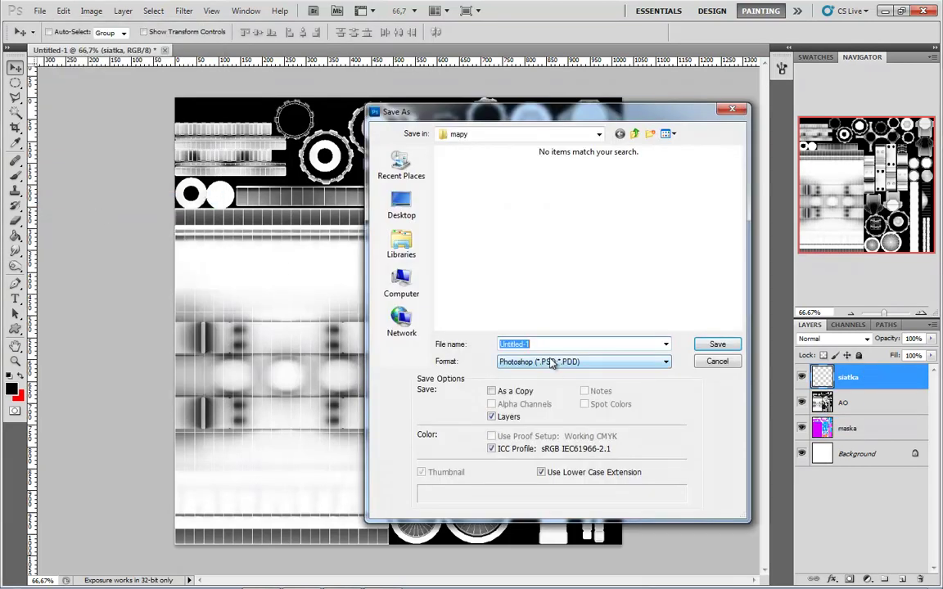
{"action": "left_click", "coordinate": [715, 344]}
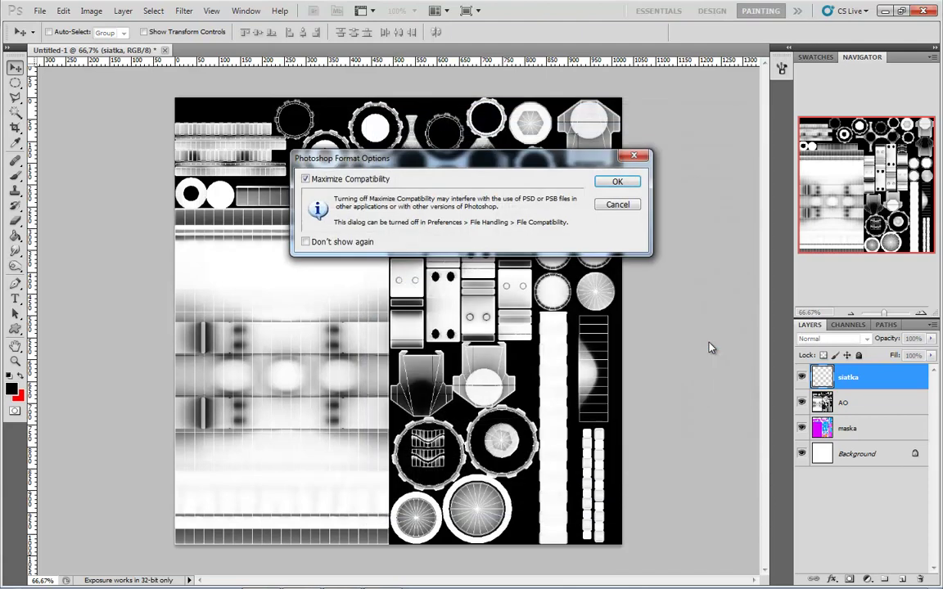
{"action": "left_click", "coordinate": [617, 181]}
Save a PNG copy named Diffuse into the mapy folder without interlacing.
{"action": "left_click", "coordinate": [39, 11]}
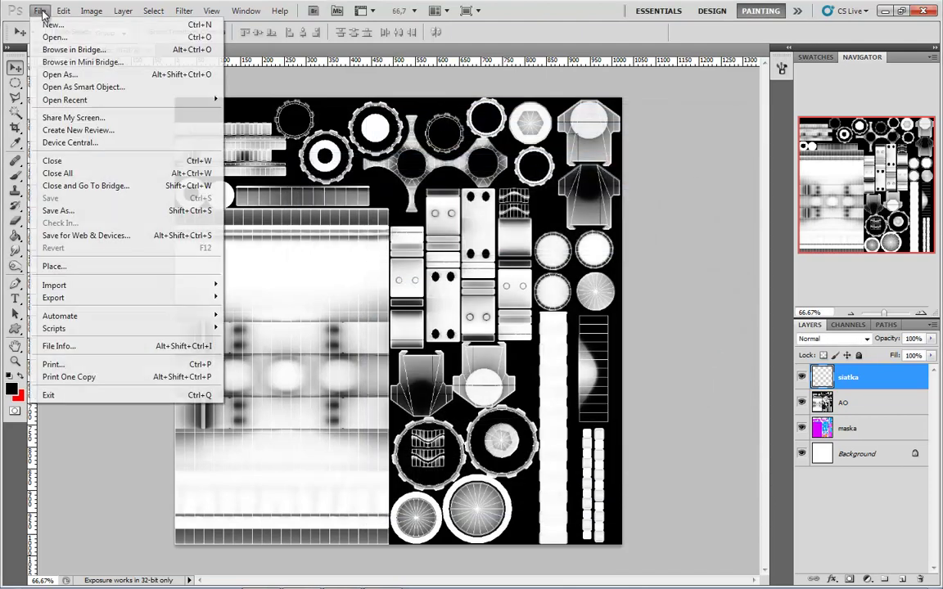
{"action": "left_click", "coordinate": [72, 196]}
{"action": "left_click", "coordinate": [577, 361]}
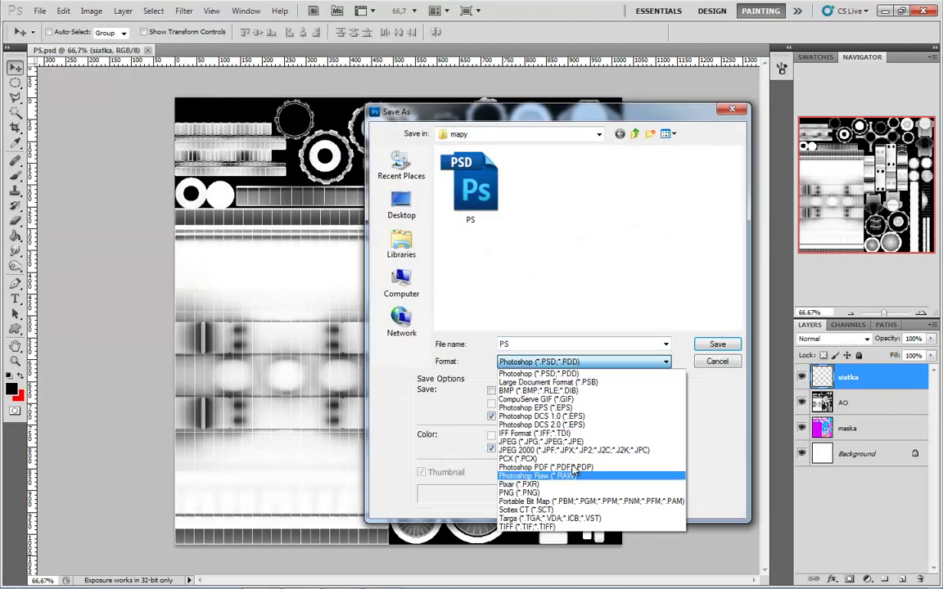
{"action": "left_click", "coordinate": [548, 490]}
{"action": "left_click", "coordinate": [536, 348]}
{"action": "type", "text": "Diffuse"}
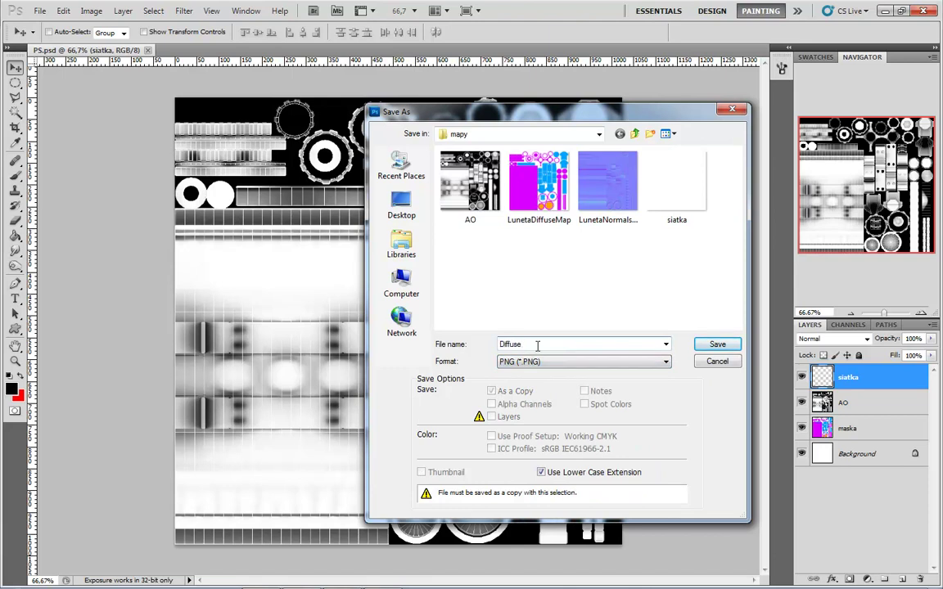
{"action": "key", "text": "Return"}
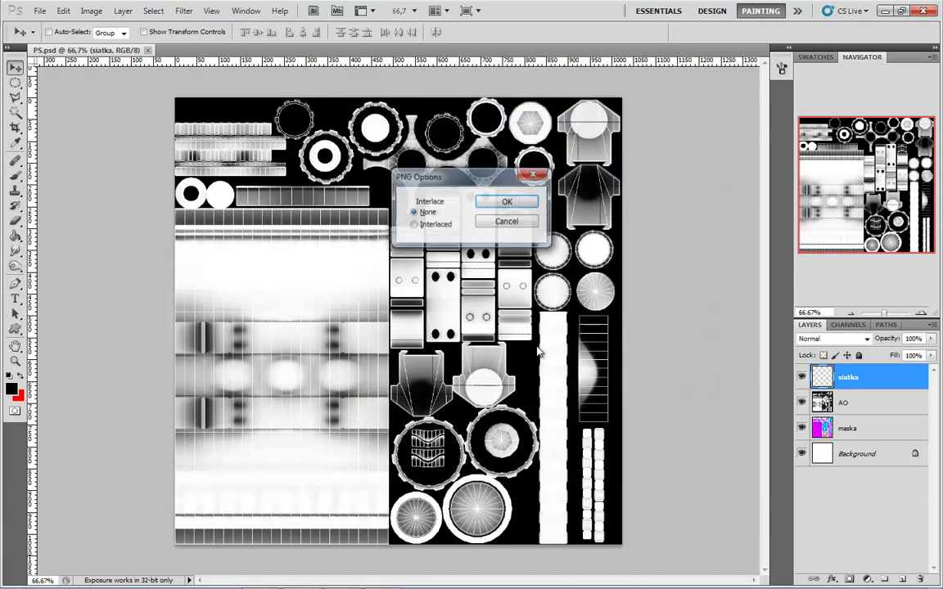
{"action": "key", "text": "Return"}
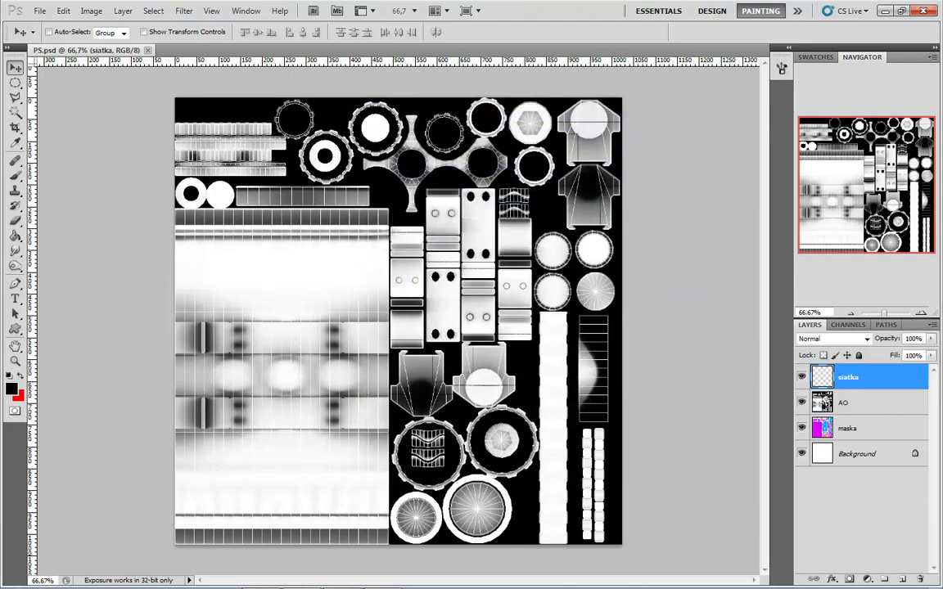
{"action": "left_click", "coordinate": [265, 576]}
Orbit and zoom the Perspective view, select the Luneta scope, and face its front lens forward.
{"action": "mouse_move", "coordinate": [415, 410]}
{"action": "middle_mouse_down", "text": "alt"}
{"action": "mouse_move", "coordinate": [448, 410]}
{"action": "mouse_move", "coordinate": [404, 404]}
{"action": "mouse_move", "coordinate": [380, 424]}
{"action": "middle_mouse_up", "text": "alt"}
{"action": "scroll", "coordinate": [410, 406], "scroll_direction": "up", "scroll_amount": 4}
{"action": "left_click", "coordinate": [403, 403]}
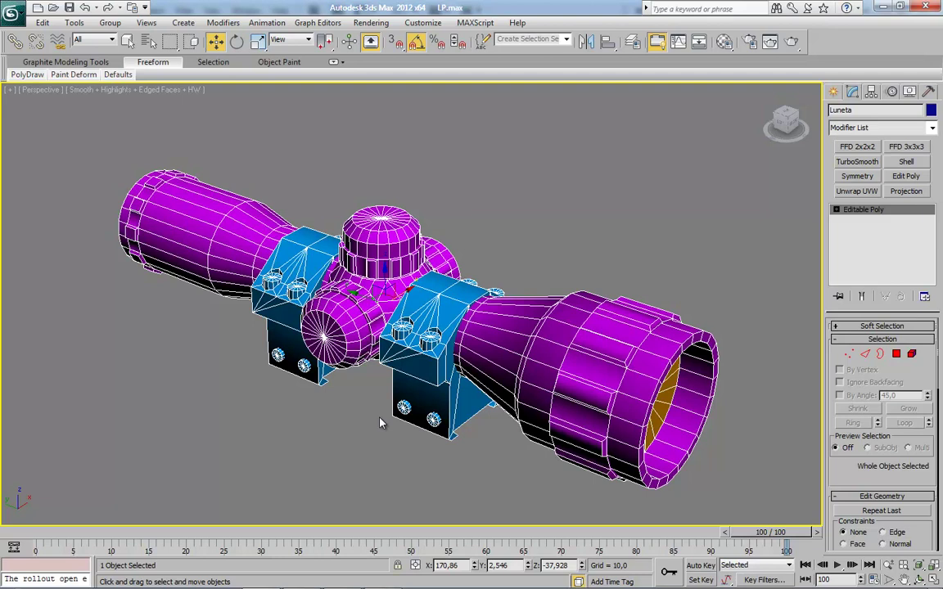
{"action": "middle_click_drag", "start_coordinate": [380, 423], "coordinate": [377, 409], "text": "alt"}
Open the Material Editor and set sample slot 7 to the Xoliul Shader material type.
{"action": "key", "text": "m"}
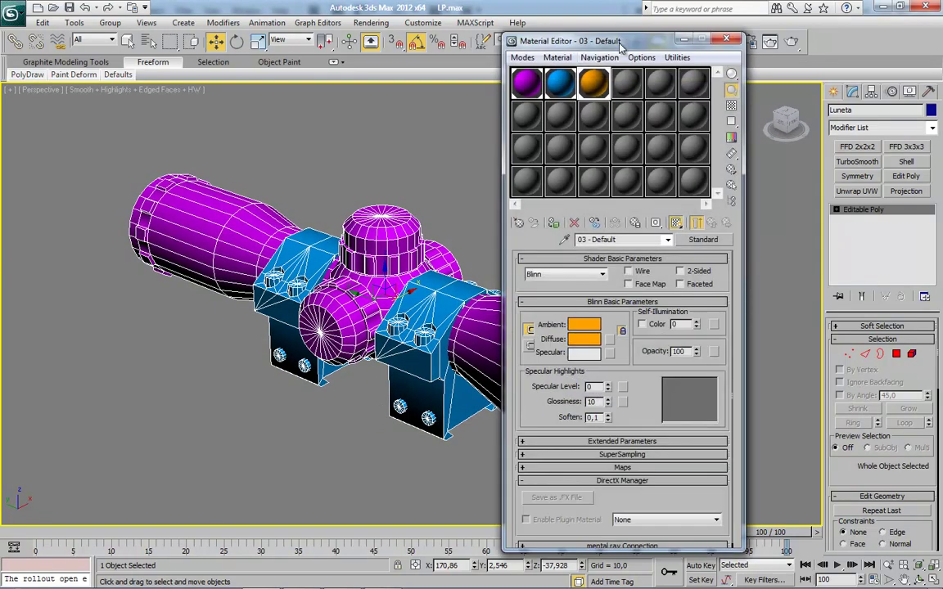
{"action": "left_click_drag", "start_coordinate": [620, 49], "coordinate": [804, 27]}
{"action": "left_click", "coordinate": [715, 92]}
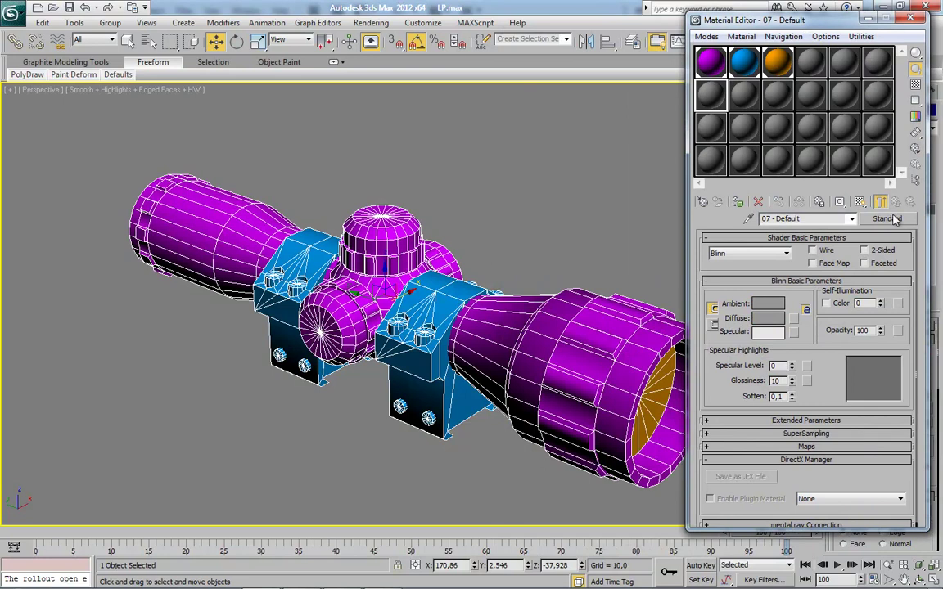
{"action": "left_click", "coordinate": [893, 219]}
{"action": "double_click", "coordinate": [376, 363]}
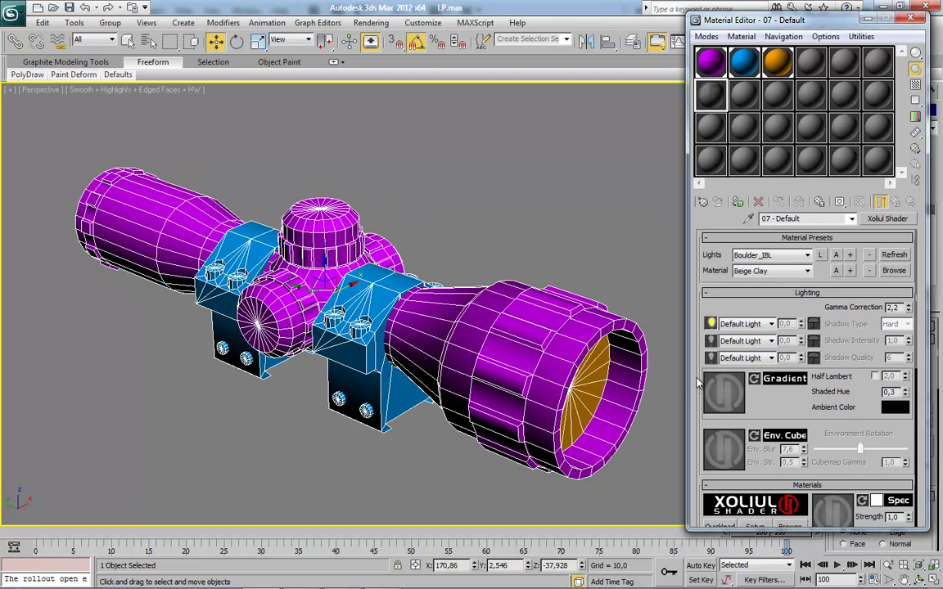
Load the Diffuse texture and Luneta normal map, then assign the material to the scope.
{"action": "scroll", "coordinate": [712, 393], "scroll_direction": "down", "scroll_amount": 3}
{"action": "scroll", "coordinate": [720, 397], "scroll_direction": "down", "scroll_amount": 3}
{"action": "scroll", "coordinate": [727, 399], "scroll_direction": "down", "scroll_amount": 2}
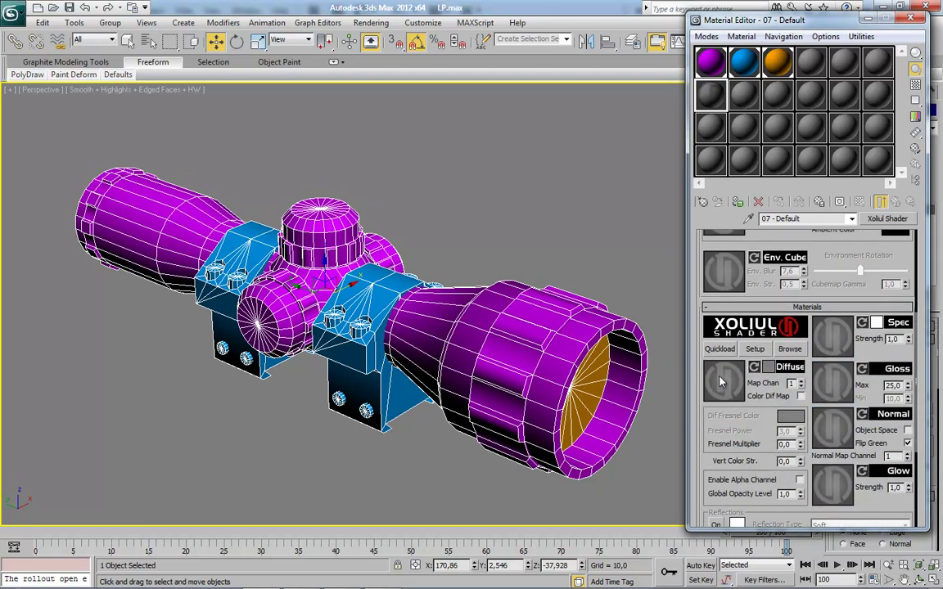
{"action": "left_click", "coordinate": [722, 381]}
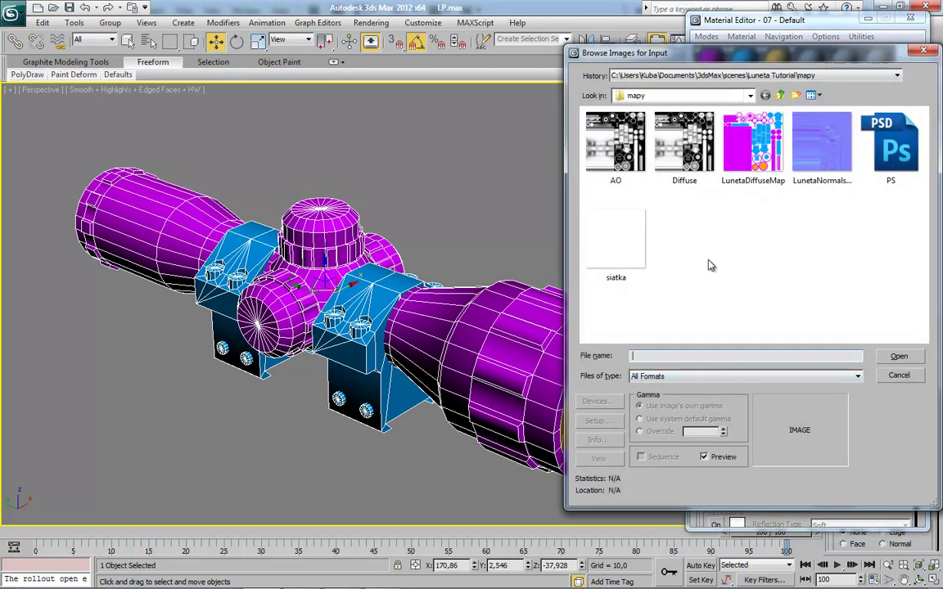
{"action": "double_click", "coordinate": [679, 146]}
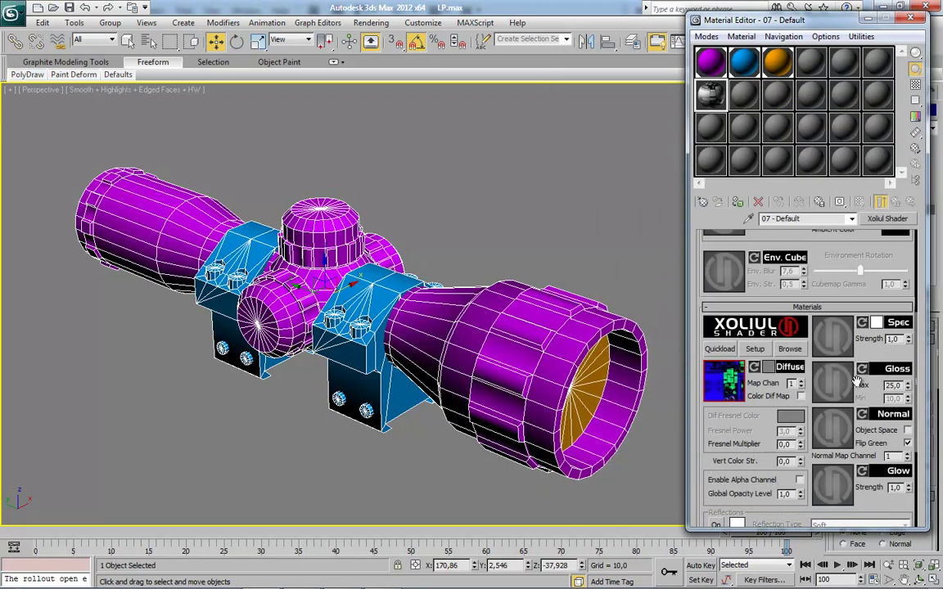
{"action": "left_click", "coordinate": [834, 419]}
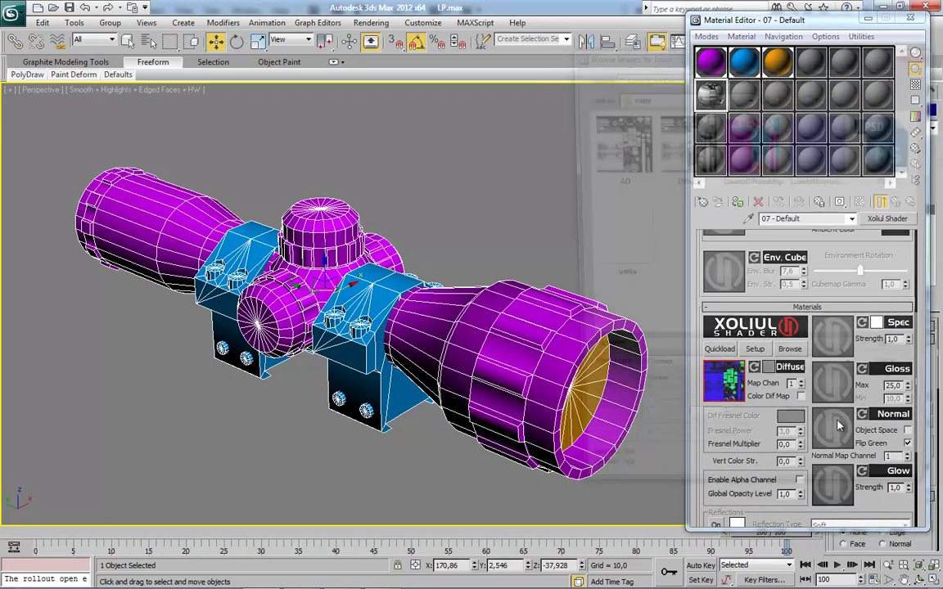
{"action": "double_click", "coordinate": [827, 146]}
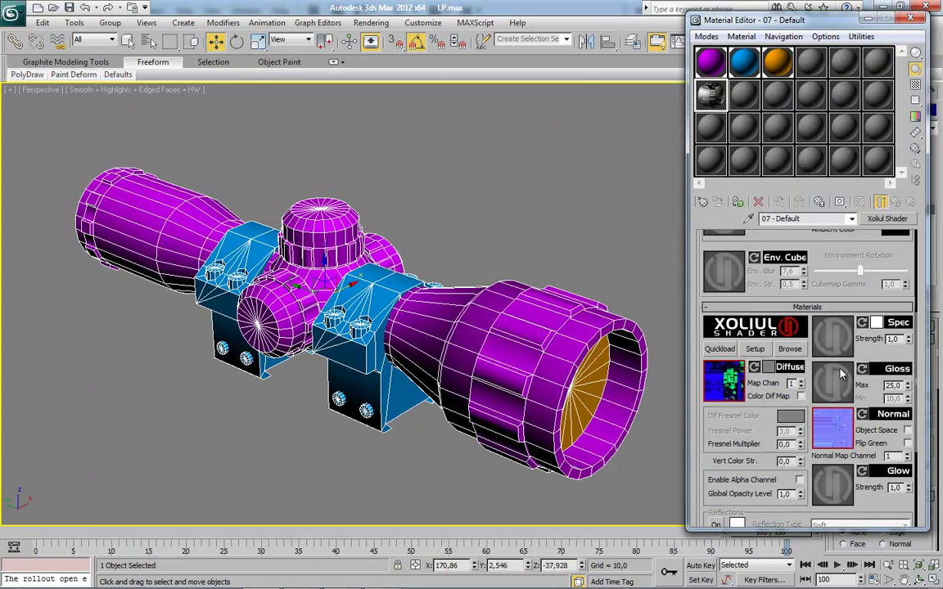
{"action": "left_click", "coordinate": [738, 202]}
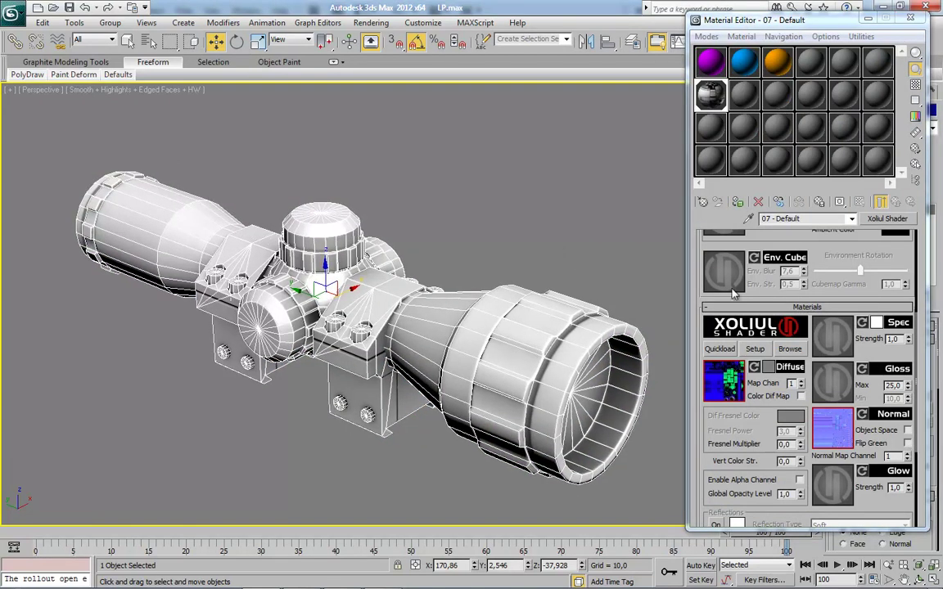
{"action": "left_click_drag", "start_coordinate": [698, 273], "coordinate": [630, 400]}
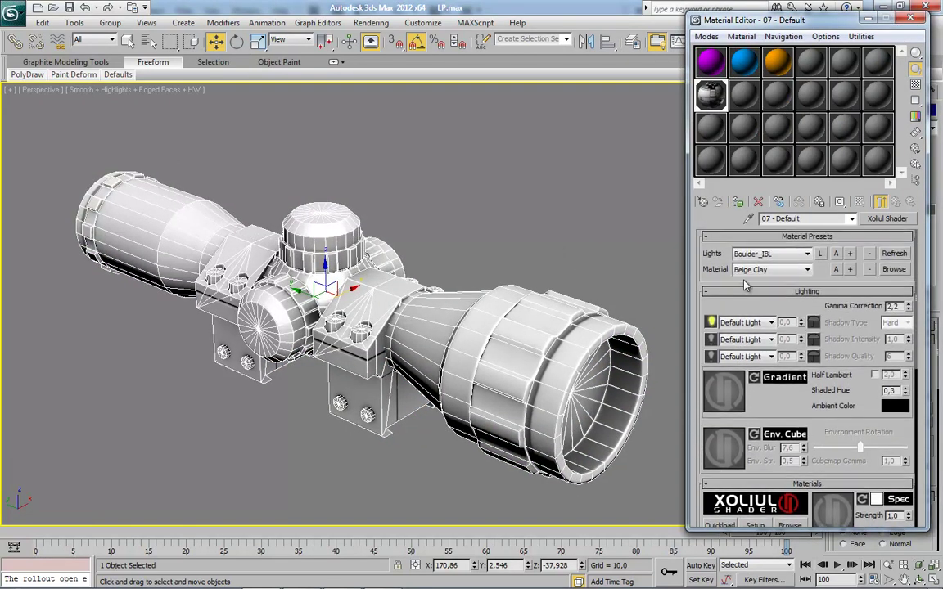
Apply the HotRodLighting lights preset, confirming the scene lighting reset.
{"action": "left_click", "coordinate": [761, 255]}
{"action": "left_click", "coordinate": [782, 286]}
{"action": "left_click", "coordinate": [769, 254]}
{"action": "left_click", "coordinate": [769, 256]}
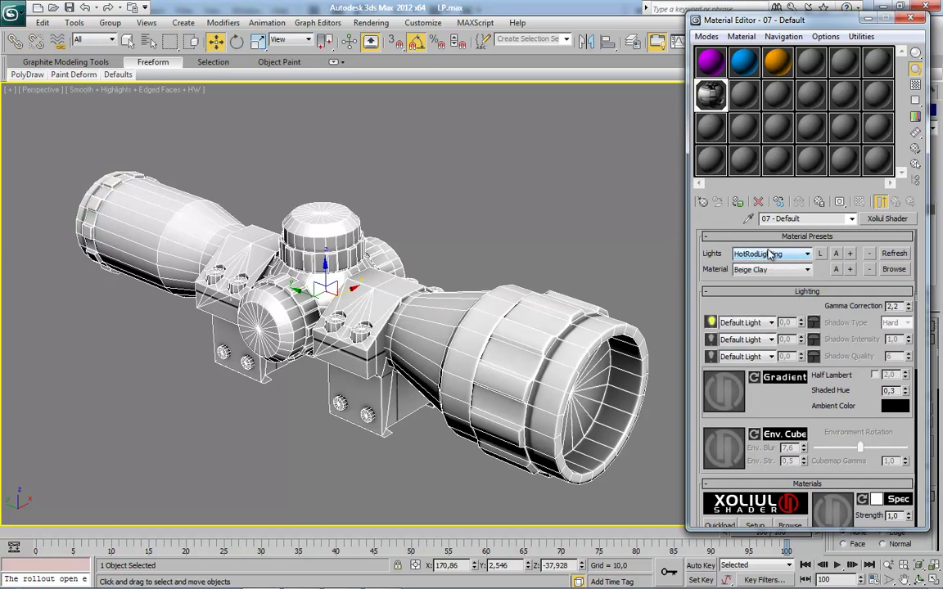
{"action": "left_click", "coordinate": [819, 254]}
{"action": "left_click", "coordinate": [493, 344]}
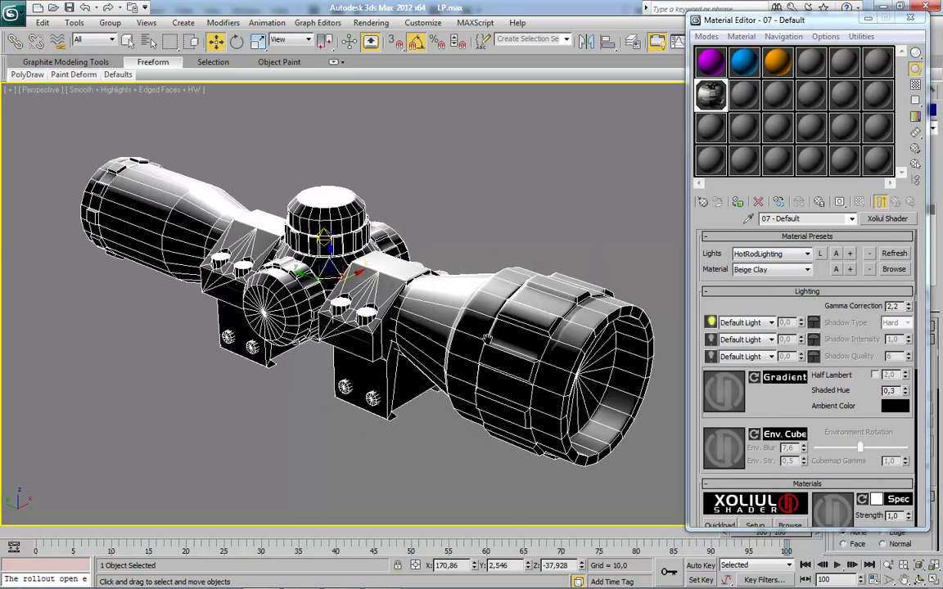
Hide edged faces with F4 while orbiting and zooming around the scope.
{"action": "middle_click_drag", "start_coordinate": [483, 352], "coordinate": [407, 381], "text": "alt"}
{"action": "scroll", "coordinate": [406, 381], "scroll_direction": "down", "scroll_amount": 5}
{"action": "middle_click_drag", "start_coordinate": [484, 379], "coordinate": [411, 412], "text": "alt"}
{"action": "scroll", "coordinate": [411, 411], "scroll_direction": "up", "scroll_amount": 5}
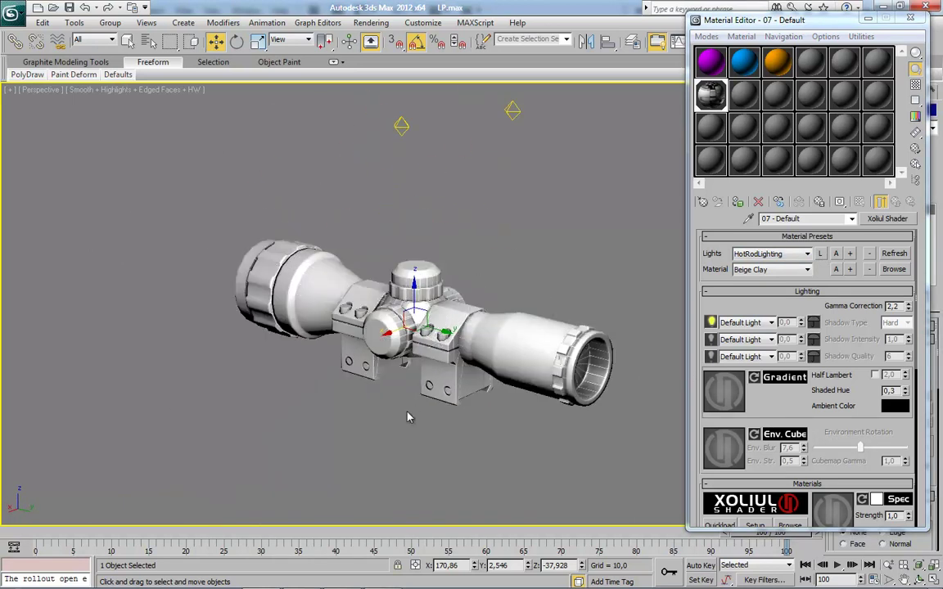
{"action": "key", "text": "F4"}
{"action": "scroll", "coordinate": [411, 412], "scroll_direction": "up", "scroll_amount": 4}
{"action": "middle_click_drag", "start_coordinate": [411, 412], "coordinate": [403, 411], "text": "alt"}
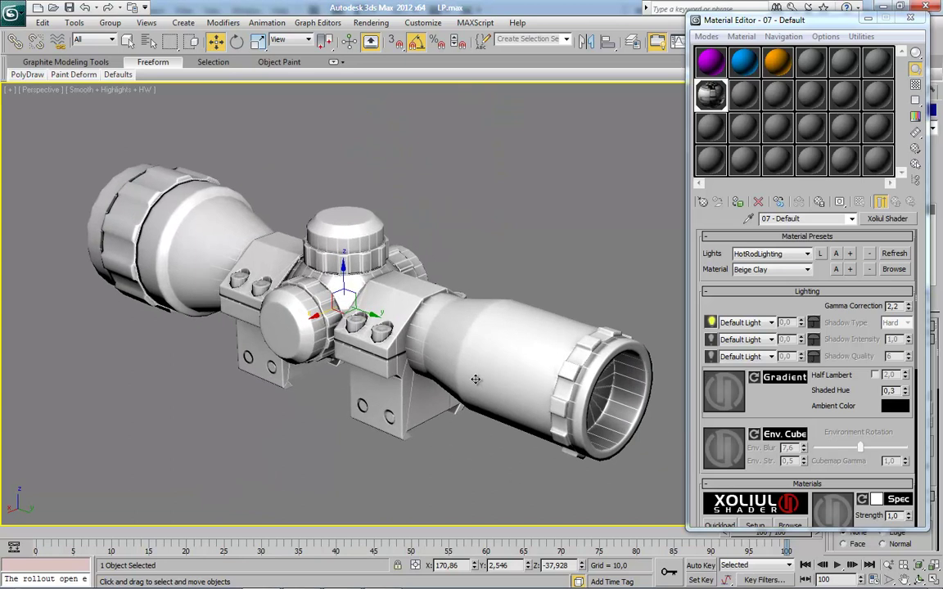
{"action": "left_click", "coordinate": [496, 234]}
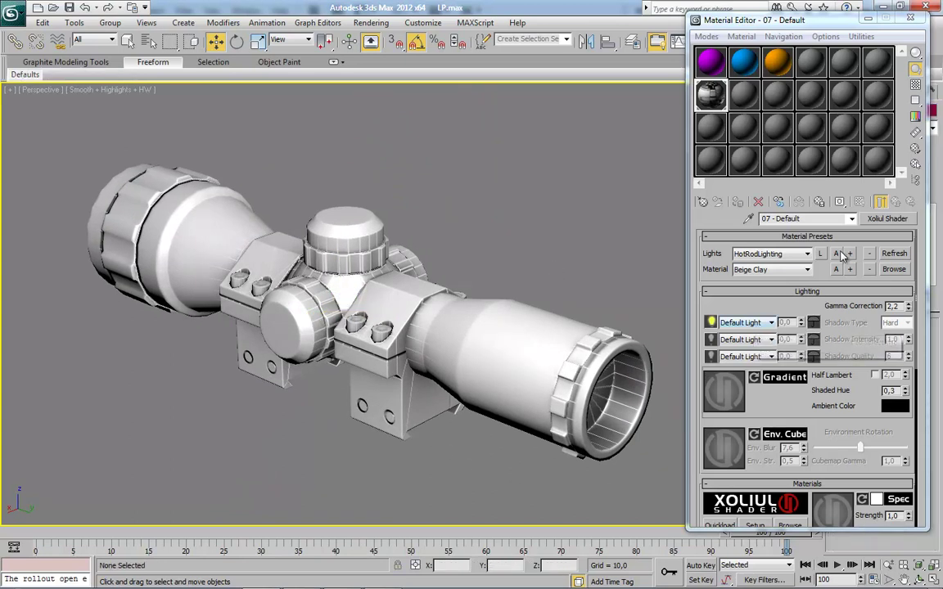
Apply the light preset with its environment map and close the Material Editor.
{"action": "left_click", "coordinate": [836, 254]}
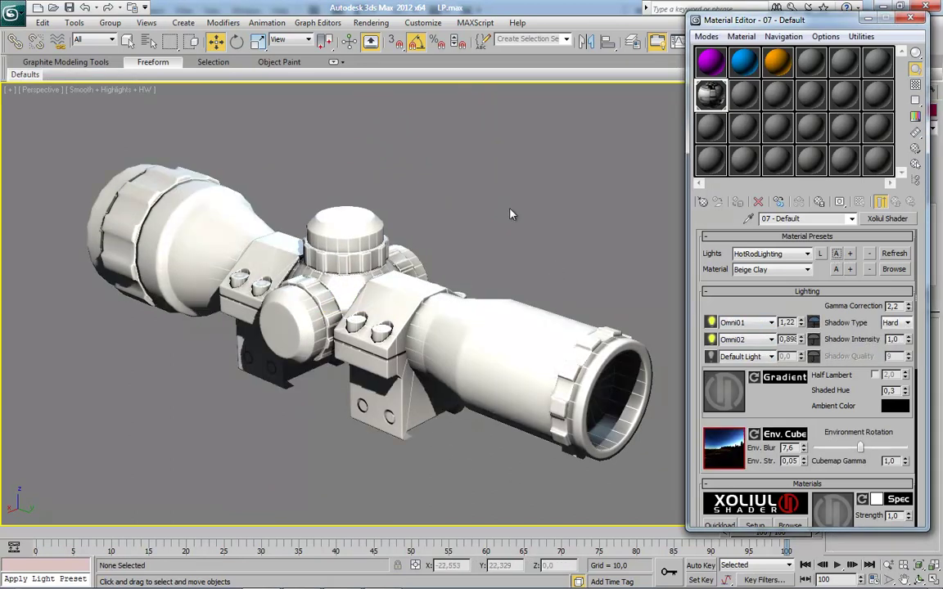
{"action": "left_click", "coordinate": [364, 295]}
{"action": "mouse_move", "coordinate": [364, 295]}
{"action": "middle_mouse_down", "text": "alt"}
{"action": "mouse_move", "coordinate": [394, 345]}
{"action": "mouse_move", "coordinate": [353, 347]}
{"action": "middle_mouse_up", "text": "alt"}
{"action": "left_click", "coordinate": [910, 17]}
{"action": "left_click", "coordinate": [448, 163]}
{"action": "middle_click_drag", "start_coordinate": [448, 163], "coordinate": [342, 577], "text": "alt"}
In Photoshop, show the Actions panel and delete the old save action.
{"action": "left_click", "coordinate": [301, 584]}
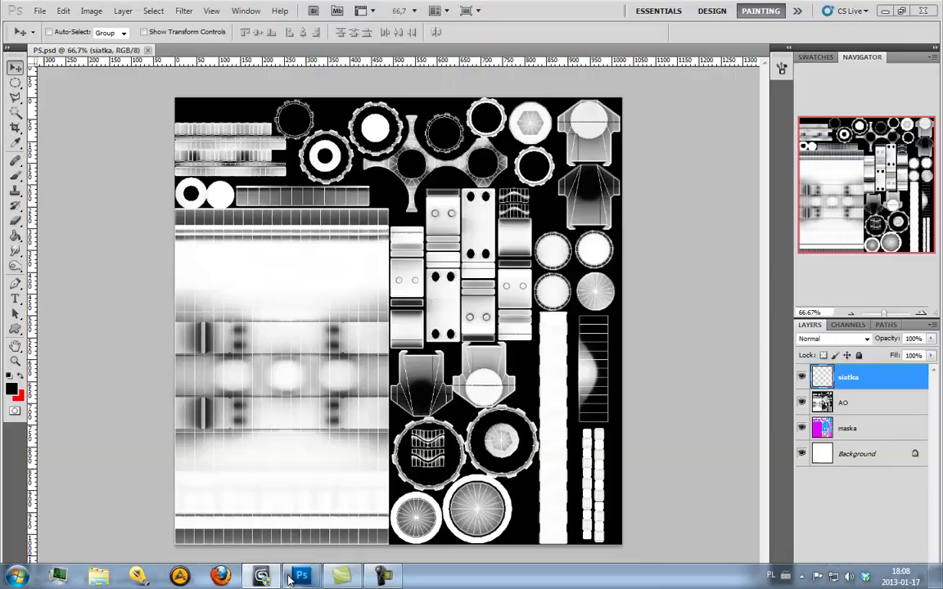
{"action": "left_click", "coordinate": [244, 10]}
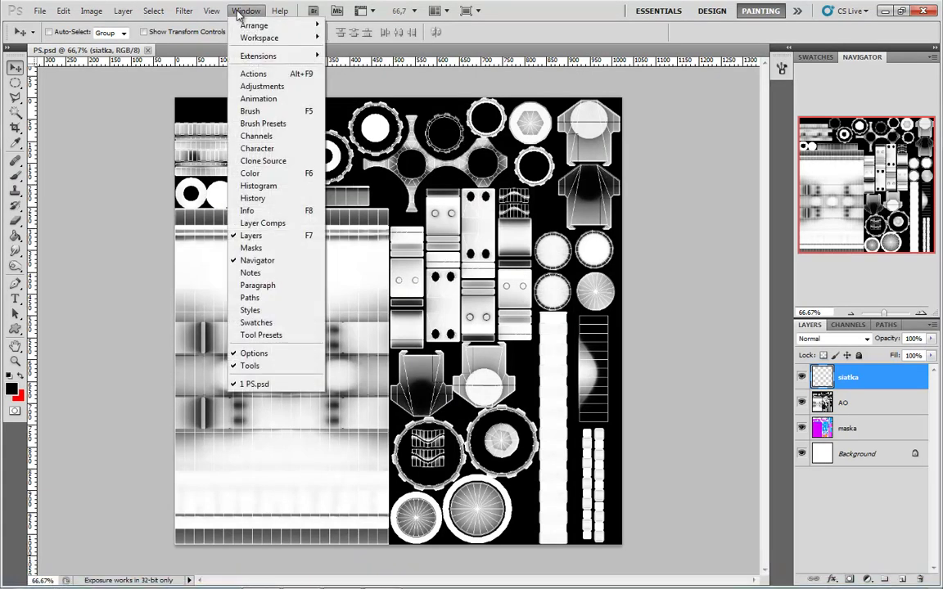
{"action": "left_click", "coordinate": [261, 77]}
{"action": "left_click", "coordinate": [648, 256]}
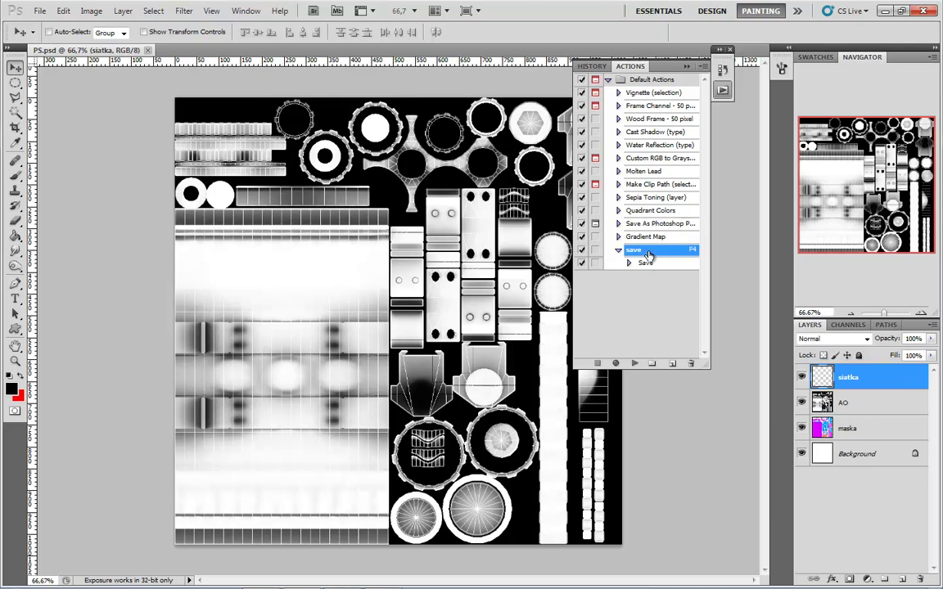
{"action": "left_click", "coordinate": [691, 363]}
{"action": "left_click", "coordinate": [442, 258]}
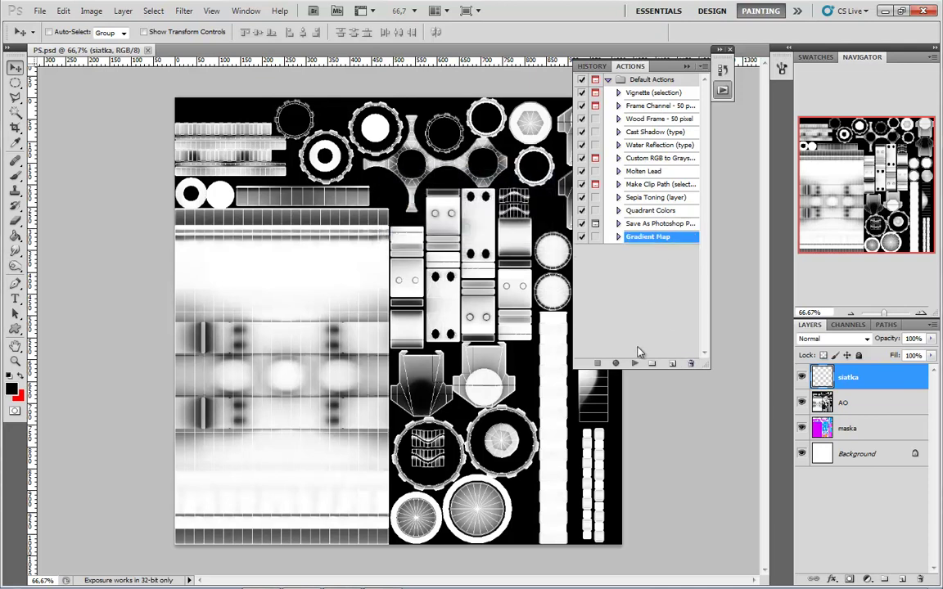
Create a new action save_luneta on F4 and start recording it.
{"action": "left_click", "coordinate": [672, 363]}
{"action": "type", "text": "save_luneta"}
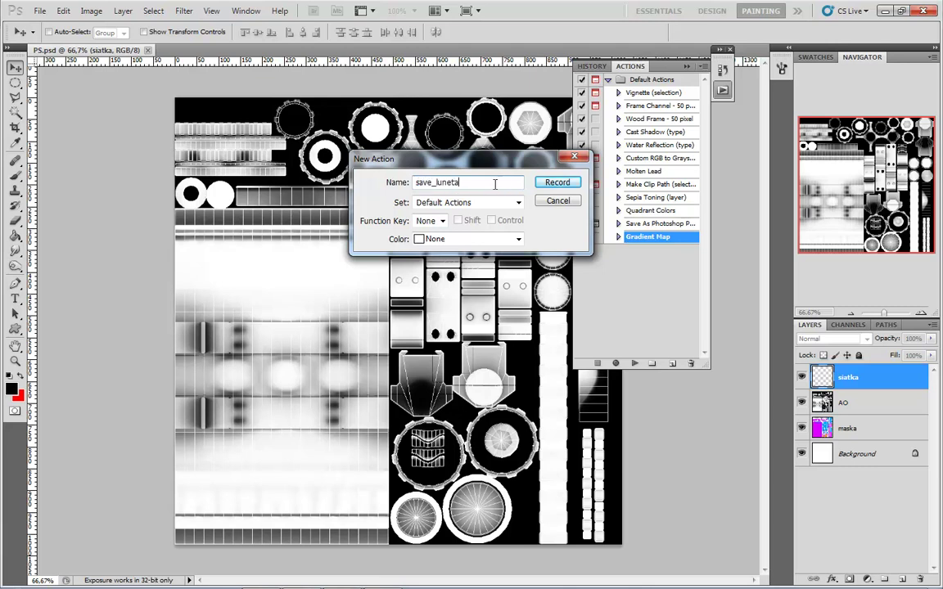
{"action": "left_click", "coordinate": [434, 221]}
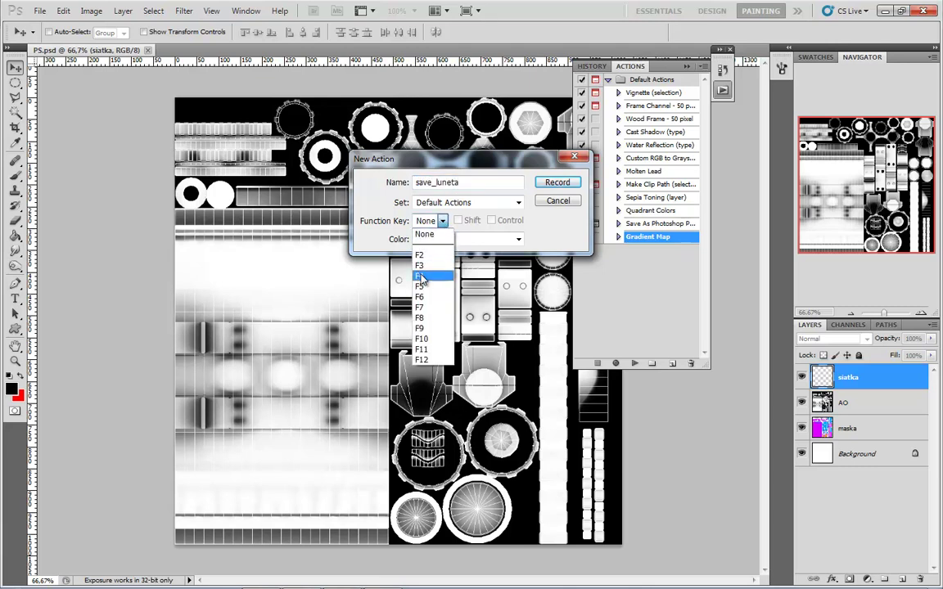
{"action": "left_click", "coordinate": [421, 274]}
{"action": "left_click", "coordinate": [554, 184]}
Save a PNG copy as Diffuse, replacing the existing Diffuse.png.
{"action": "left_click", "coordinate": [39, 10]}
{"action": "left_click", "coordinate": [61, 190]}
{"action": "left_click", "coordinate": [555, 363]}
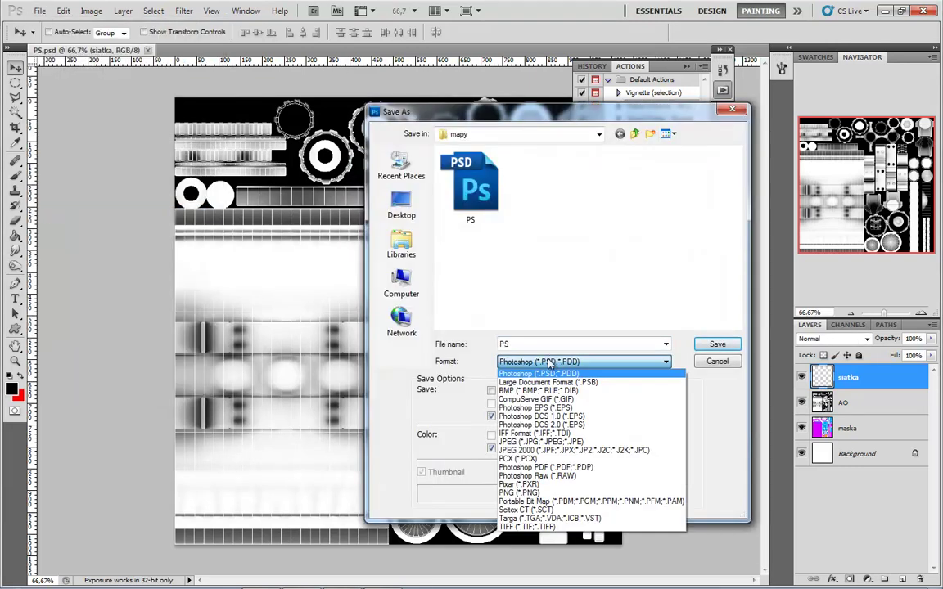
{"action": "left_click", "coordinate": [520, 493]}
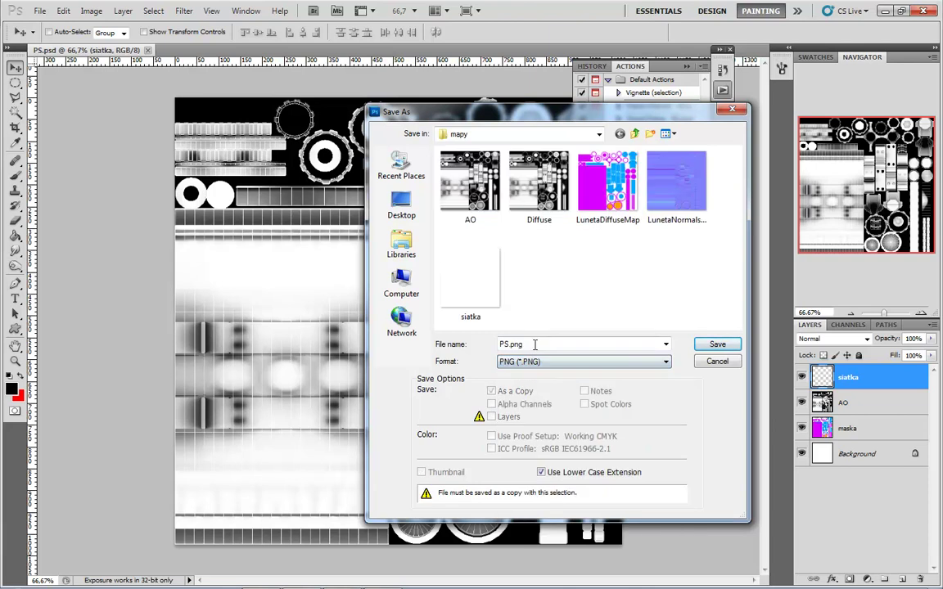
{"action": "double_click", "coordinate": [539, 180]}
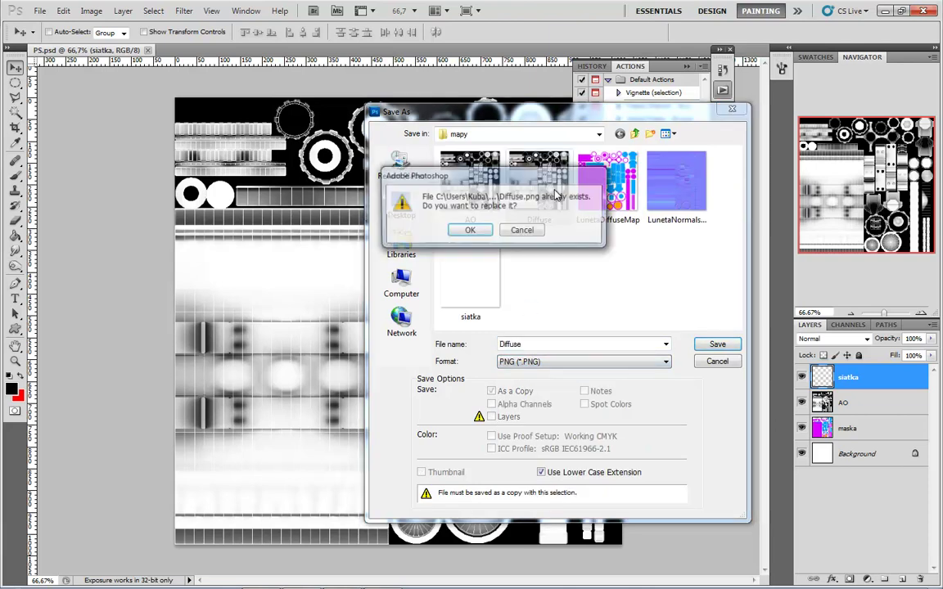
{"action": "left_click", "coordinate": [482, 232]}
{"action": "left_click", "coordinate": [504, 201]}
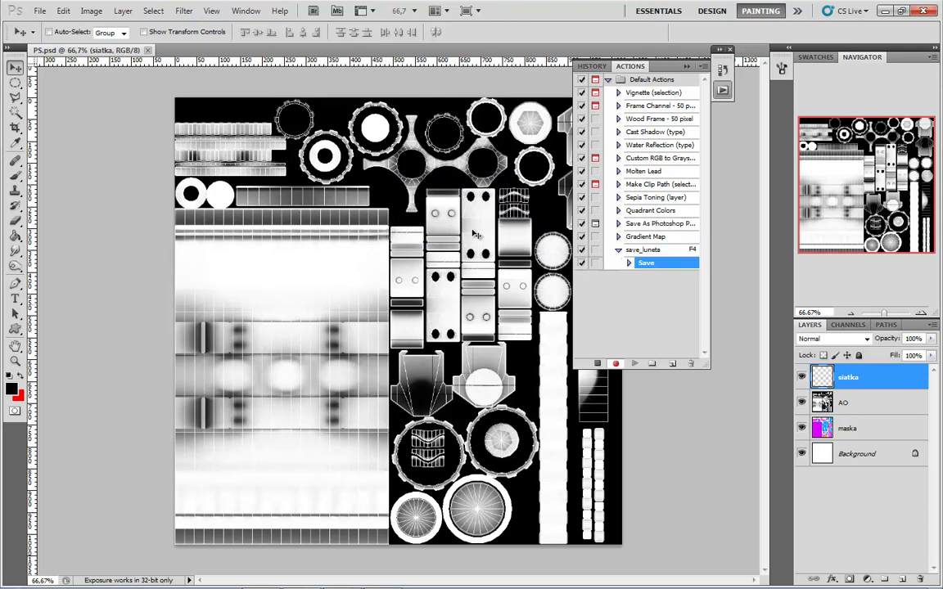
Stop recording, close the History and Actions panels, and hide the siatka layer.
{"action": "left_click", "coordinate": [597, 363]}
{"action": "left_click", "coordinate": [702, 66]}
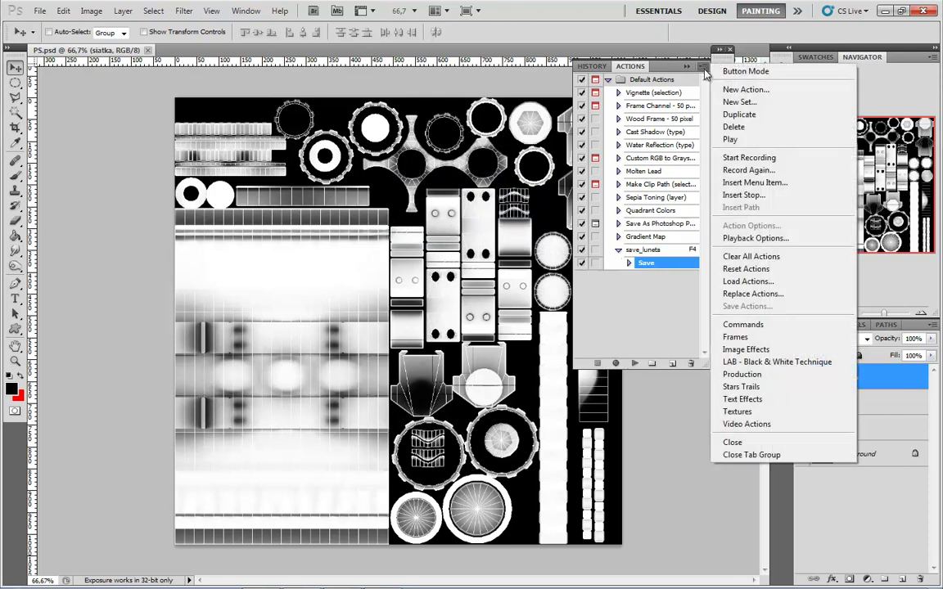
{"action": "left_click", "coordinate": [729, 50]}
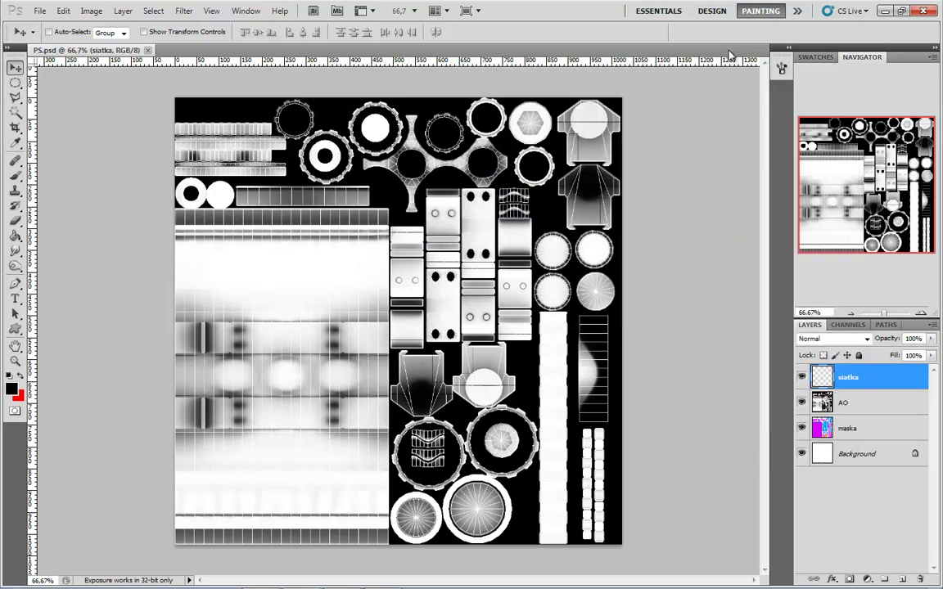
{"action": "left_click", "coordinate": [802, 378]}
Dismiss the hidden-layer brush error, then add an empty Layer 1 above maska.
{"action": "left_click", "coordinate": [17, 177]}
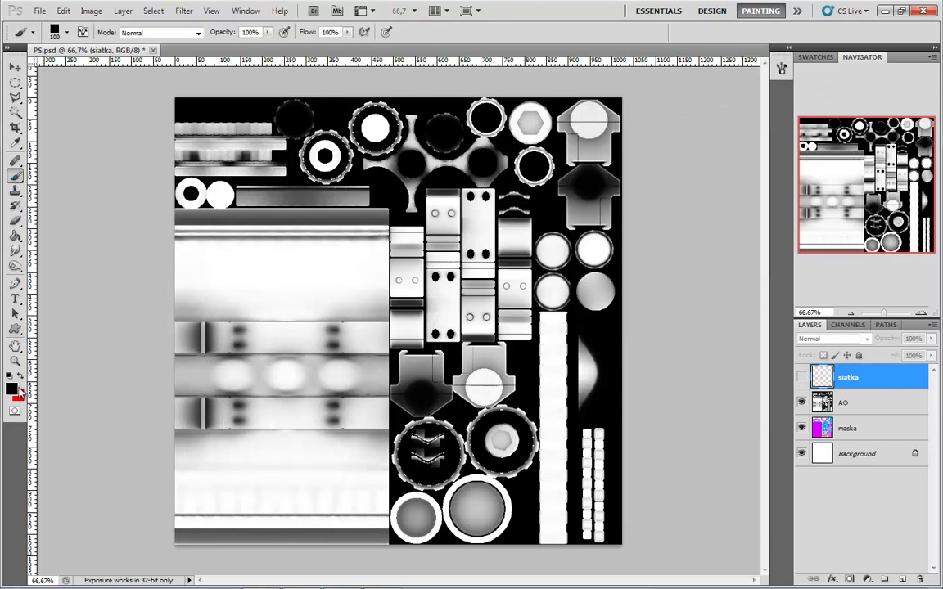
{"action": "left_click", "coordinate": [24, 376]}
{"action": "left_click", "coordinate": [343, 293]}
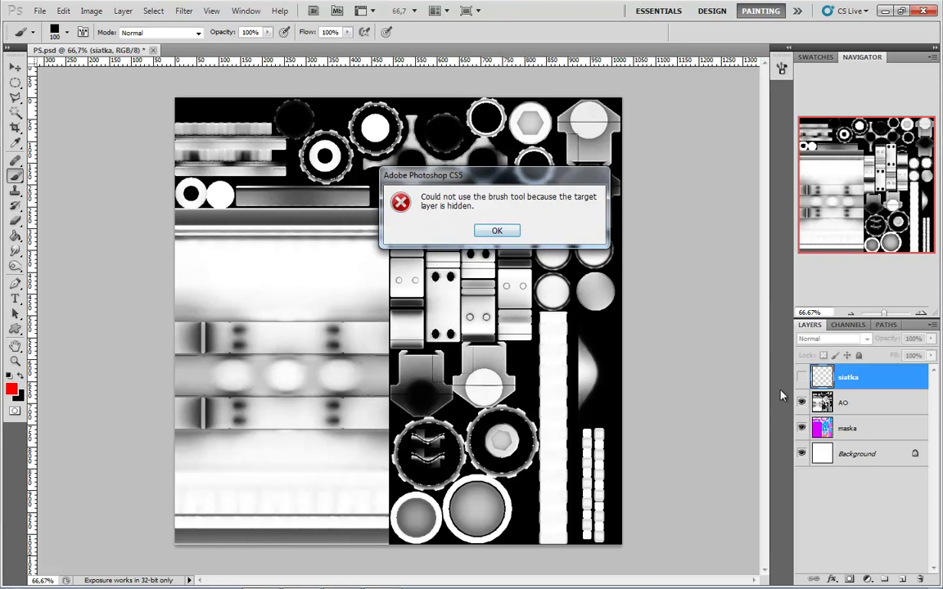
{"action": "left_click", "coordinate": [495, 231]}
{"action": "left_click", "coordinate": [880, 403]}
{"action": "left_click", "coordinate": [865, 433]}
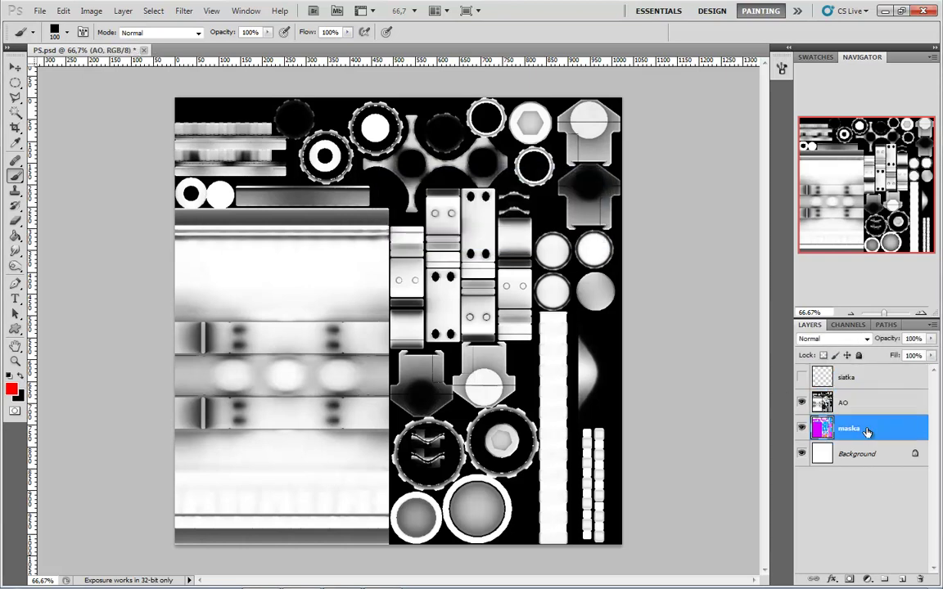
{"action": "left_click", "coordinate": [902, 580]}
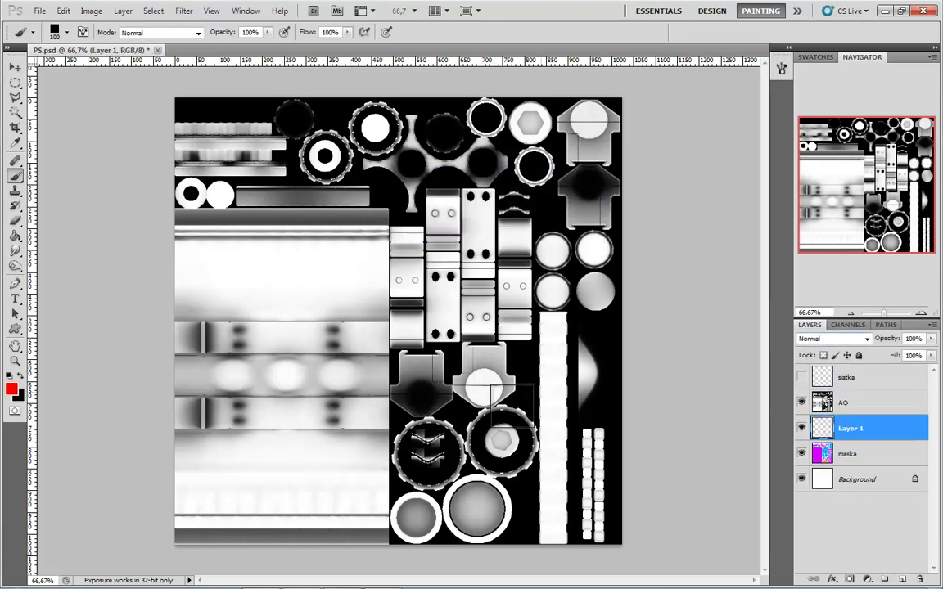
Fill Layer 1 with near-black #151515 using the Paint Bucket.
{"action": "left_click", "coordinate": [21, 376]}
{"action": "left_click", "coordinate": [10, 390]}
{"action": "left_click_drag", "start_coordinate": [164, 273], "coordinate": [146, 282]}
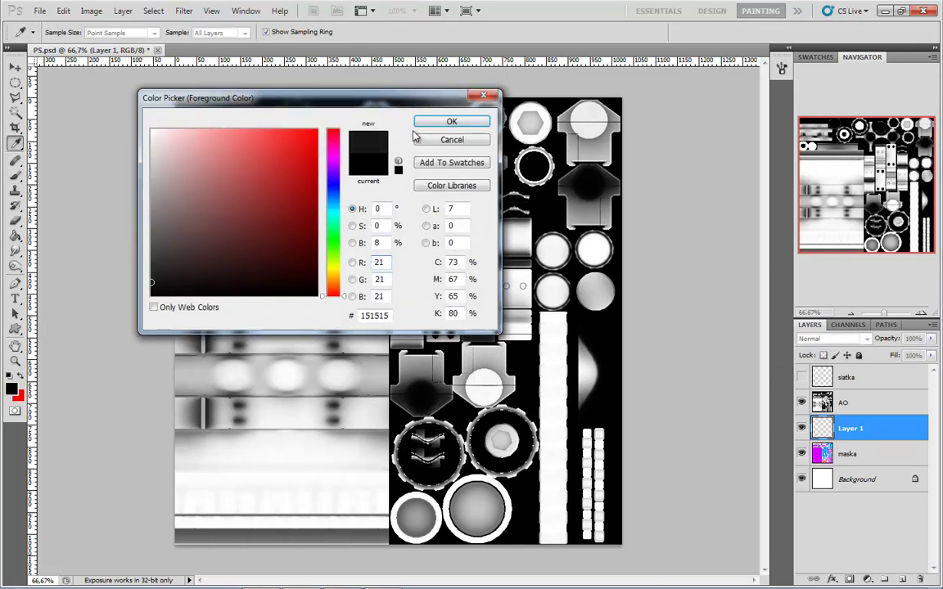
{"action": "key", "text": "Return"}
{"action": "key", "text": "g"}
{"action": "left_click", "coordinate": [256, 234]}
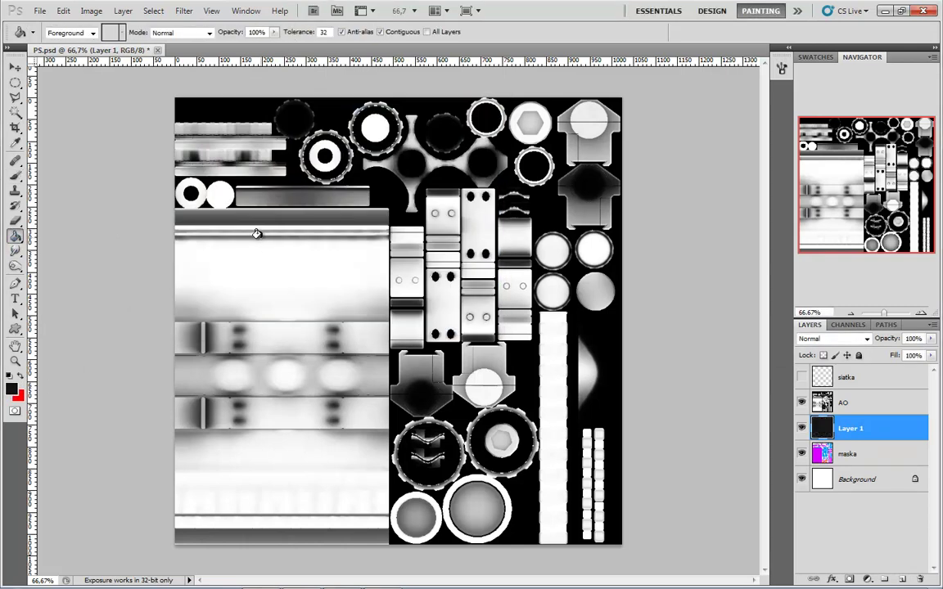
Set the AO layer's blend mode to Multiply and select Layer 1.
{"action": "left_click", "coordinate": [861, 404]}
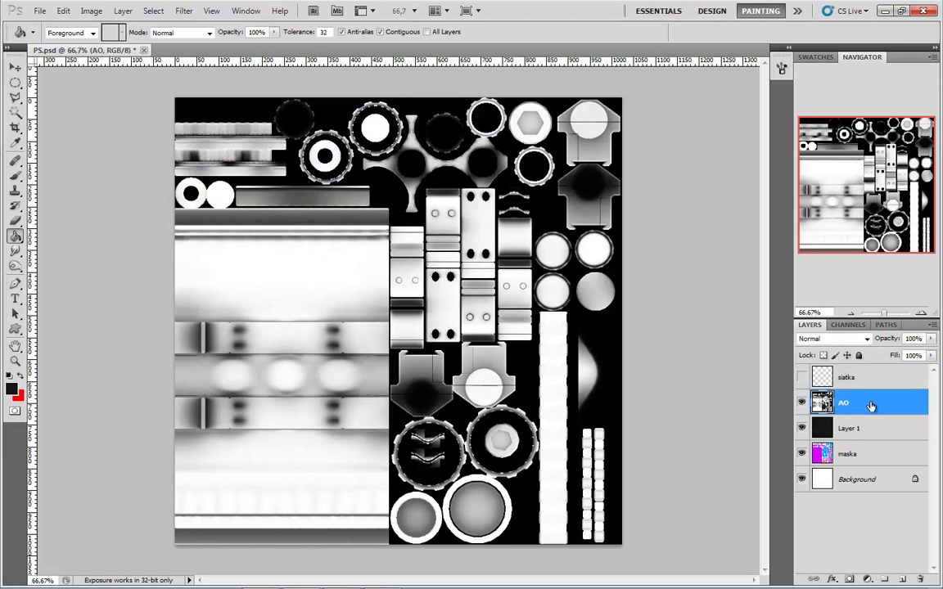
{"action": "left_click", "coordinate": [844, 340]}
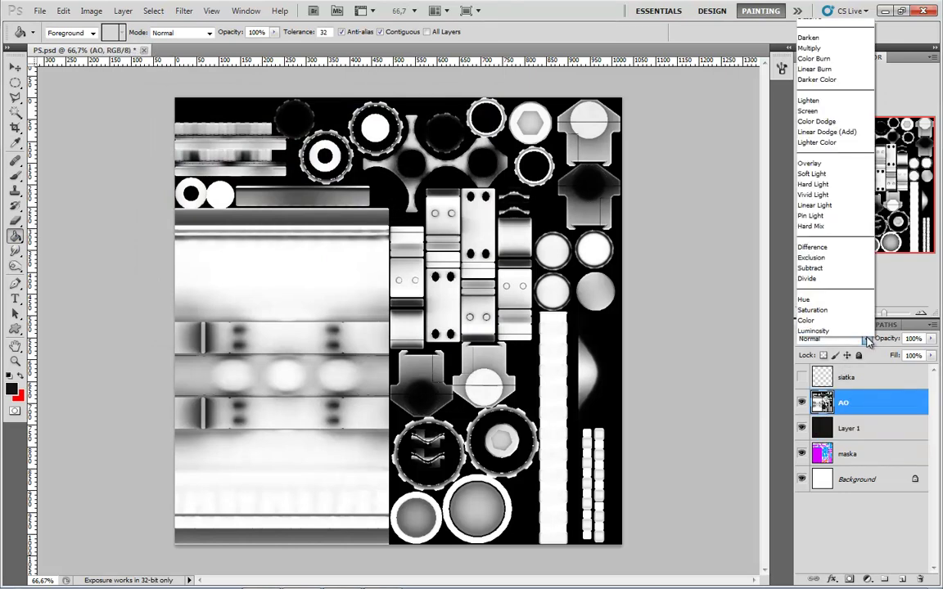
{"action": "left_click", "coordinate": [810, 47]}
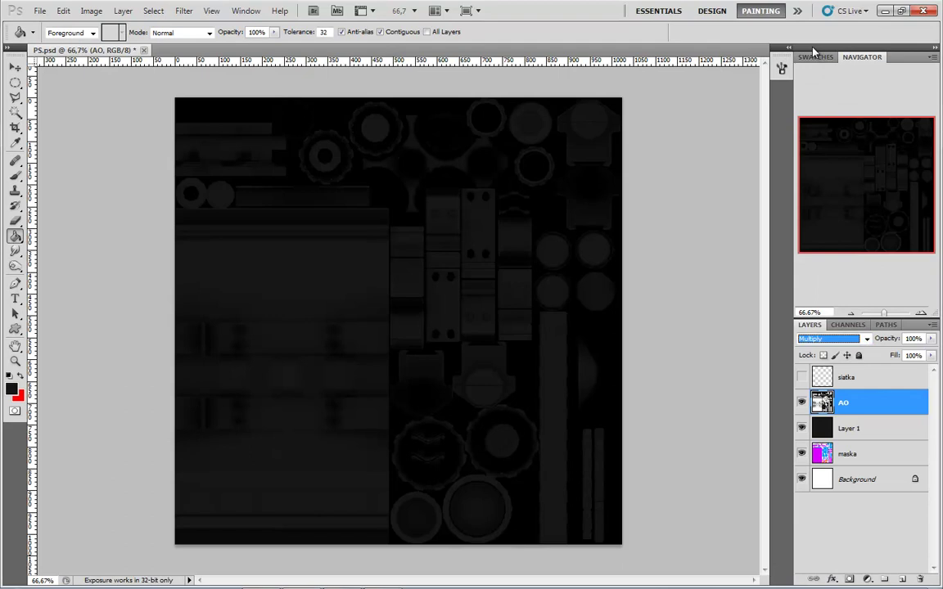
{"action": "left_click", "coordinate": [15, 67]}
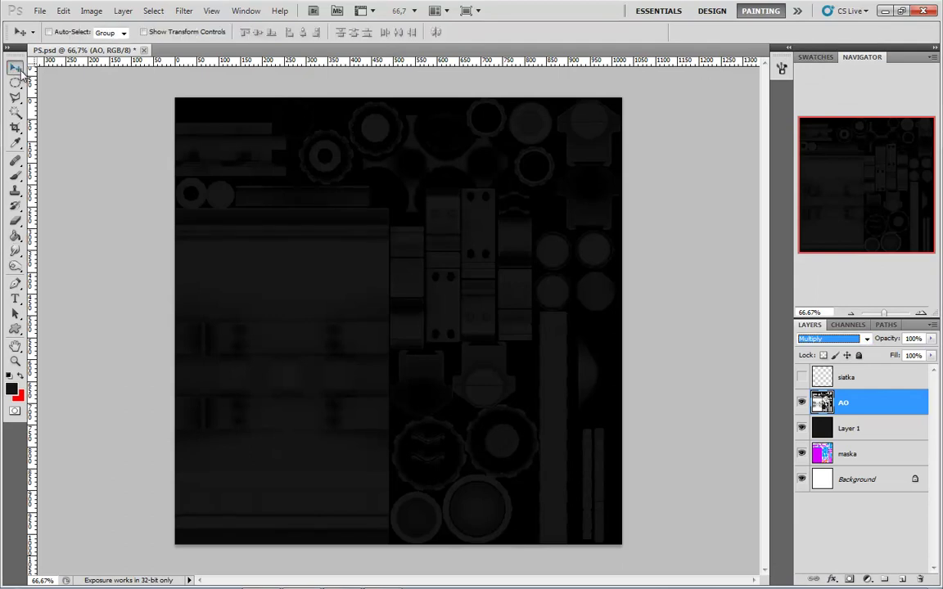
{"action": "left_click", "coordinate": [873, 429]}
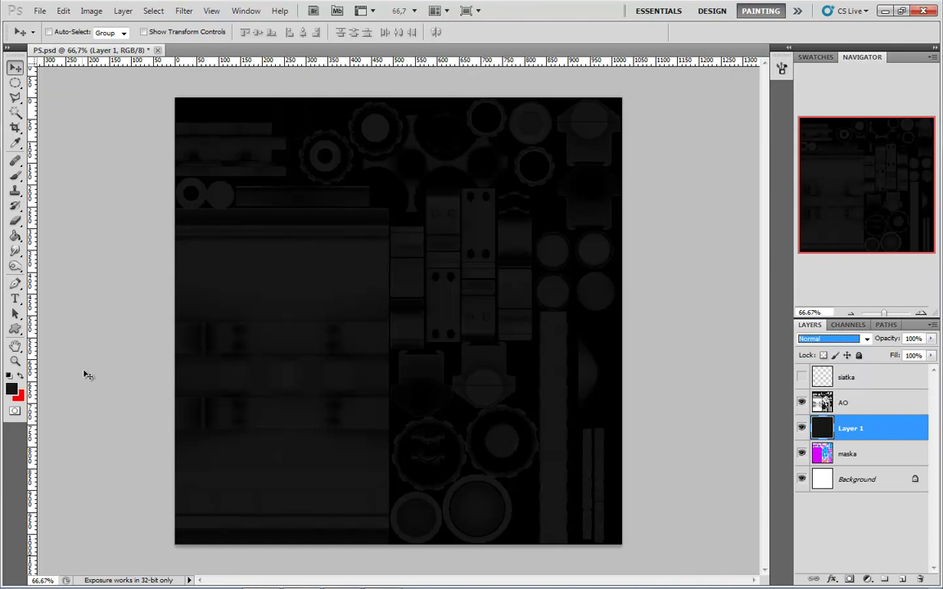
Set the foreground colour to dark olive #3e4835.
{"action": "left_click", "coordinate": [15, 391]}
{"action": "left_click_drag", "start_coordinate": [331, 225], "coordinate": [333, 261]}
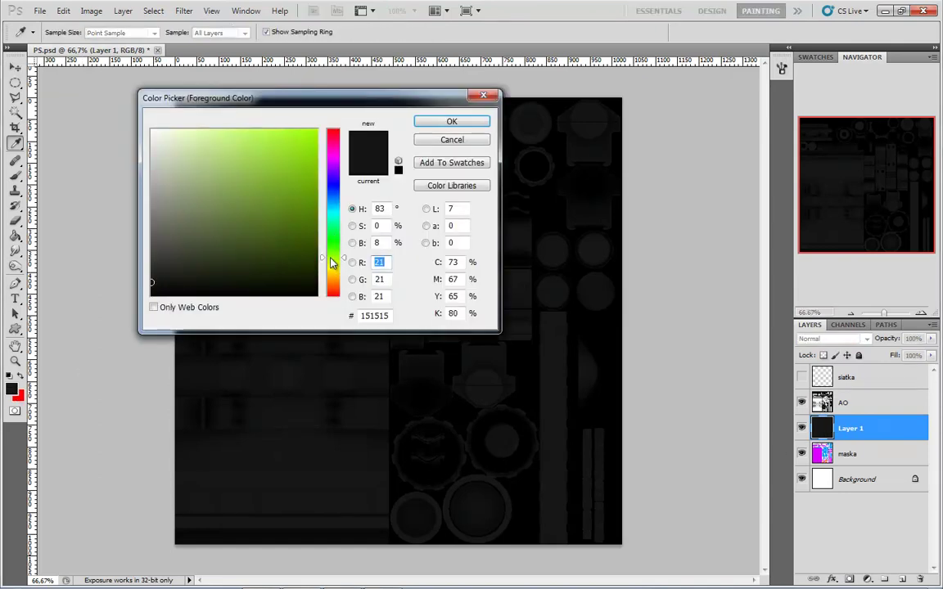
{"action": "left_click_drag", "start_coordinate": [261, 248], "coordinate": [194, 249]}
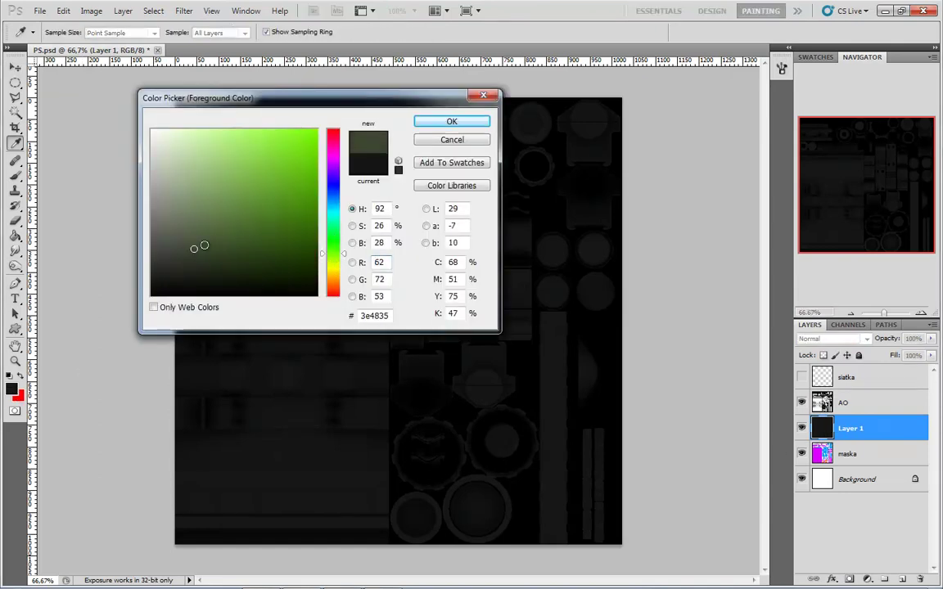
{"action": "left_click", "coordinate": [452, 123]}
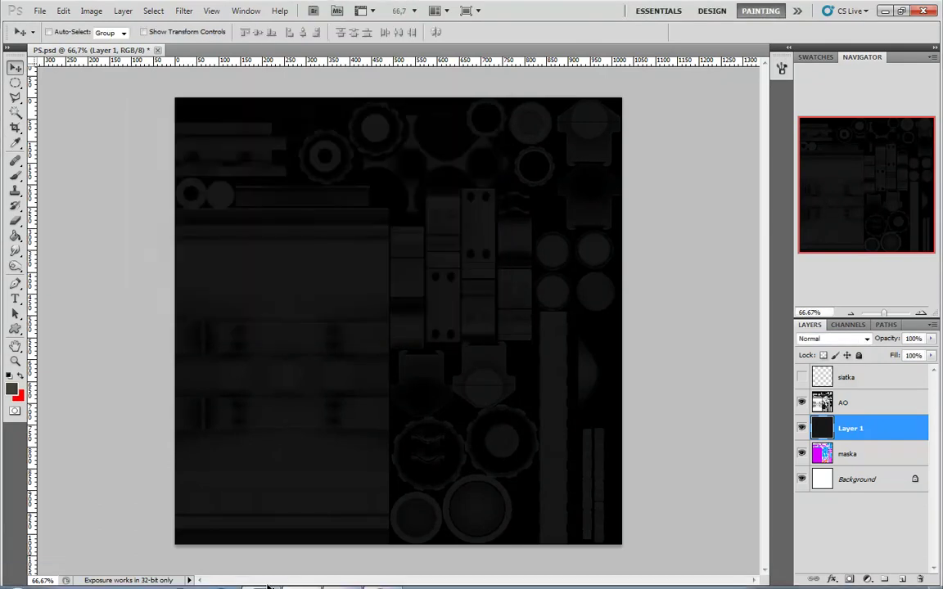
Orbit the scope in 3ds Max, then return to the Photoshop texture document.
{"action": "left_click", "coordinate": [261, 577]}
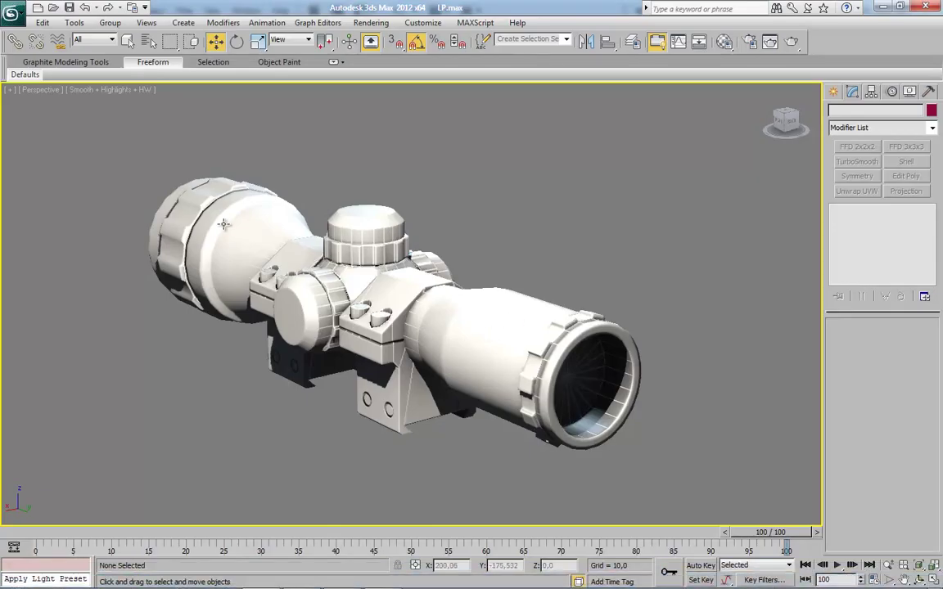
{"action": "middle_click_drag", "start_coordinate": [211, 202], "coordinate": [368, 281], "text": "alt"}
{"action": "left_click", "coordinate": [851, 579]}
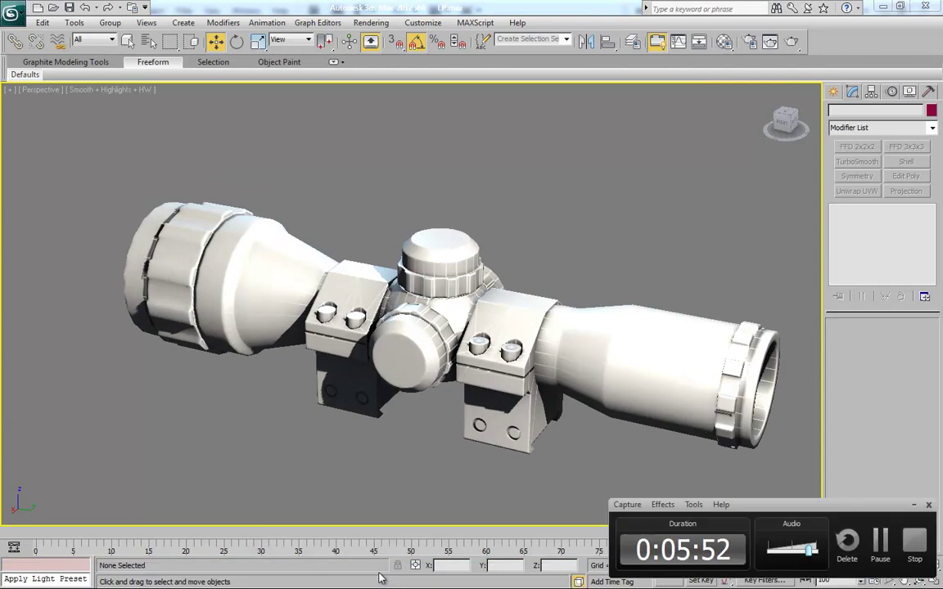
{"action": "left_click", "coordinate": [917, 506]}
{"action": "left_click", "coordinate": [301, 578]}
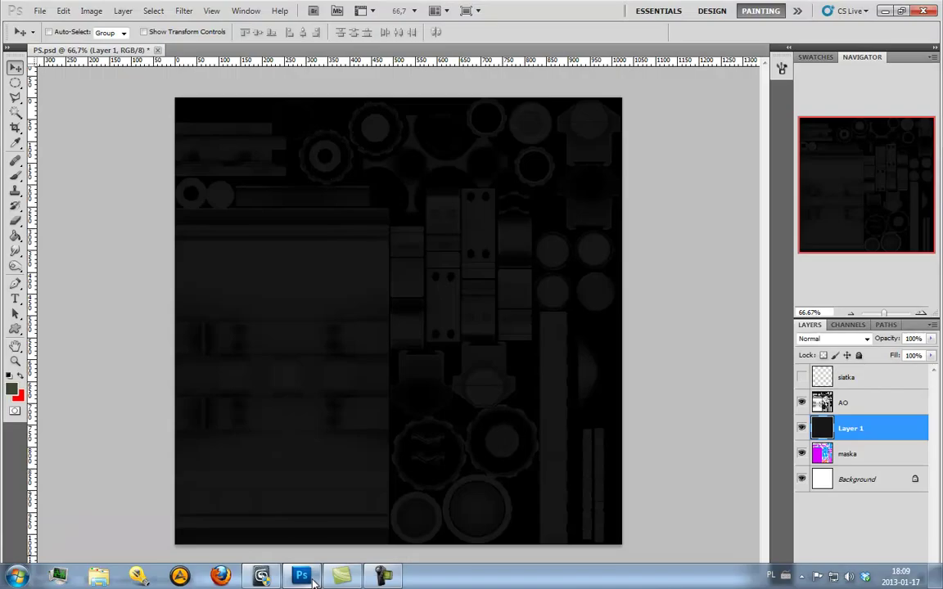
Fill Layer 1 olive and mask it to maska's magenta areas via Color Range.
{"action": "left_click", "coordinate": [15, 236]}
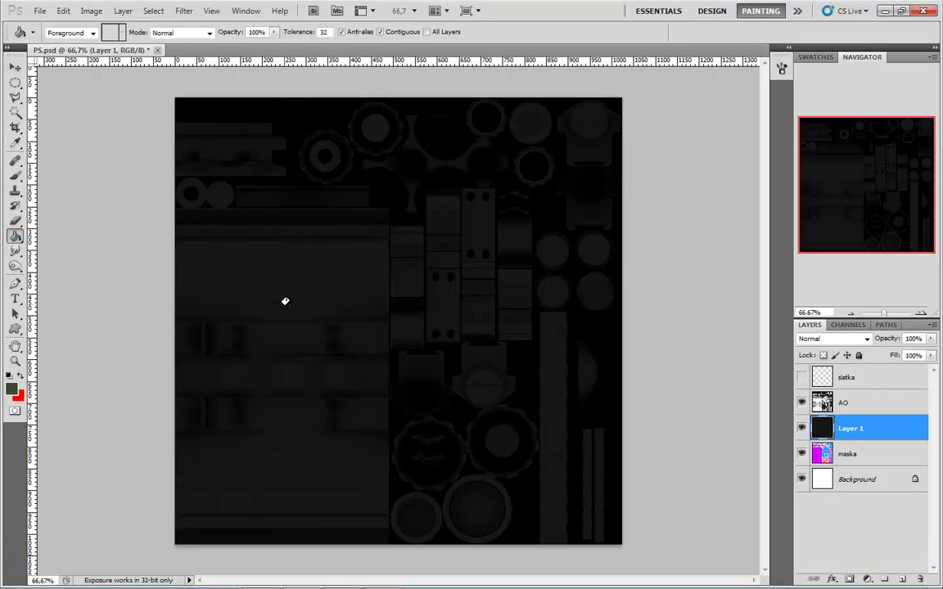
{"action": "left_click", "coordinate": [291, 292]}
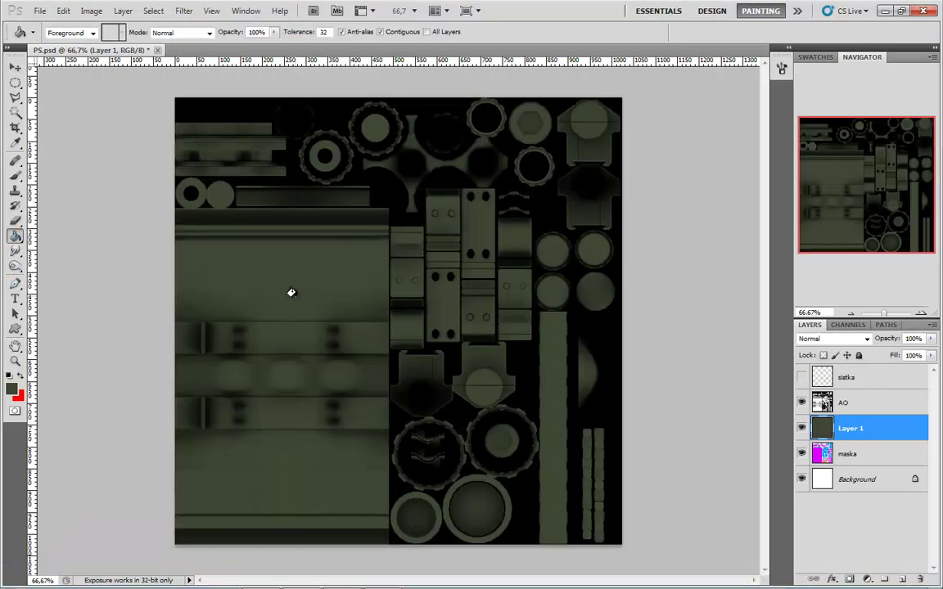
{"action": "left_click", "coordinate": [803, 454], "text": "alt"}
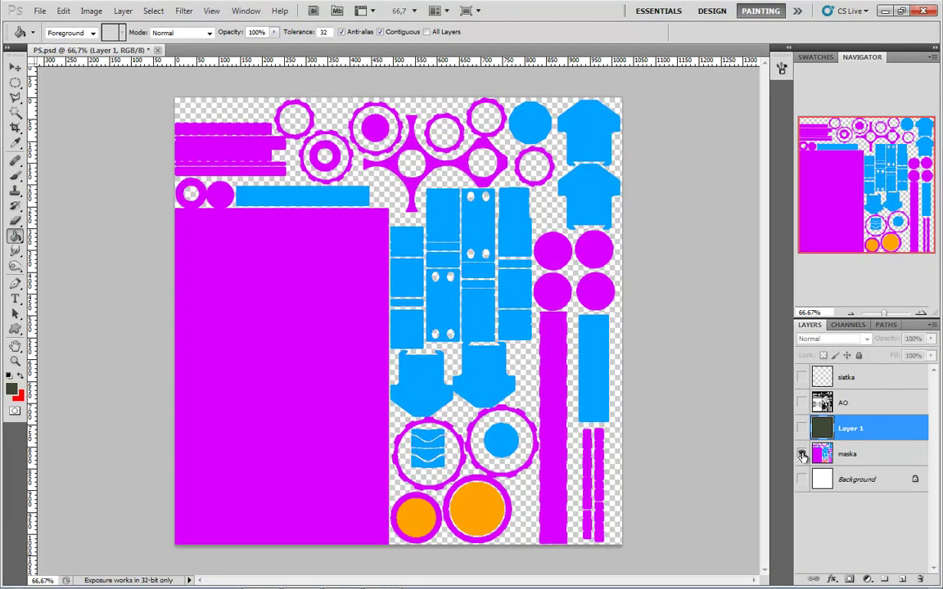
{"action": "left_click", "coordinate": [183, 11]}
{"action": "mouse_move", "coordinate": [153, 10]}
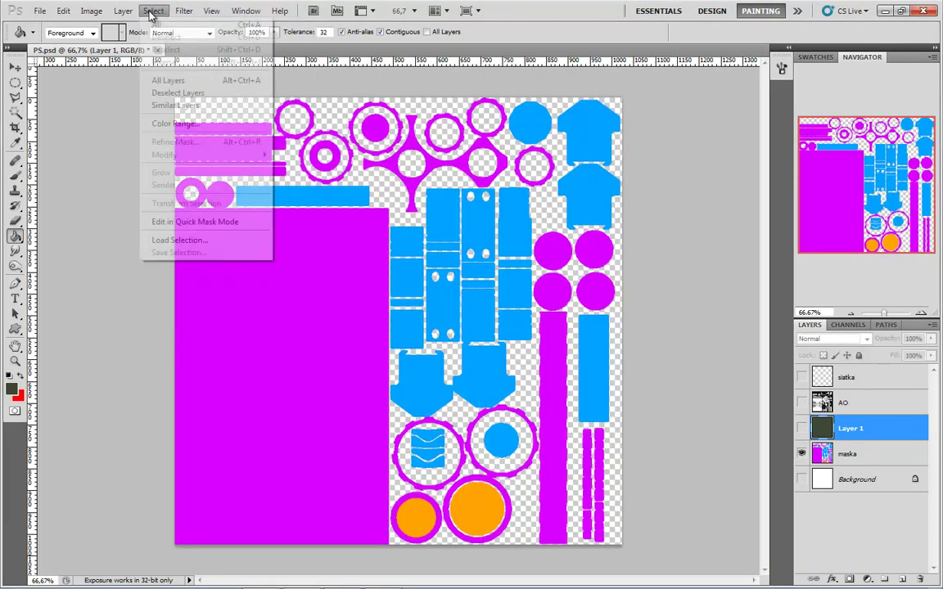
{"action": "left_click", "coordinate": [175, 124]}
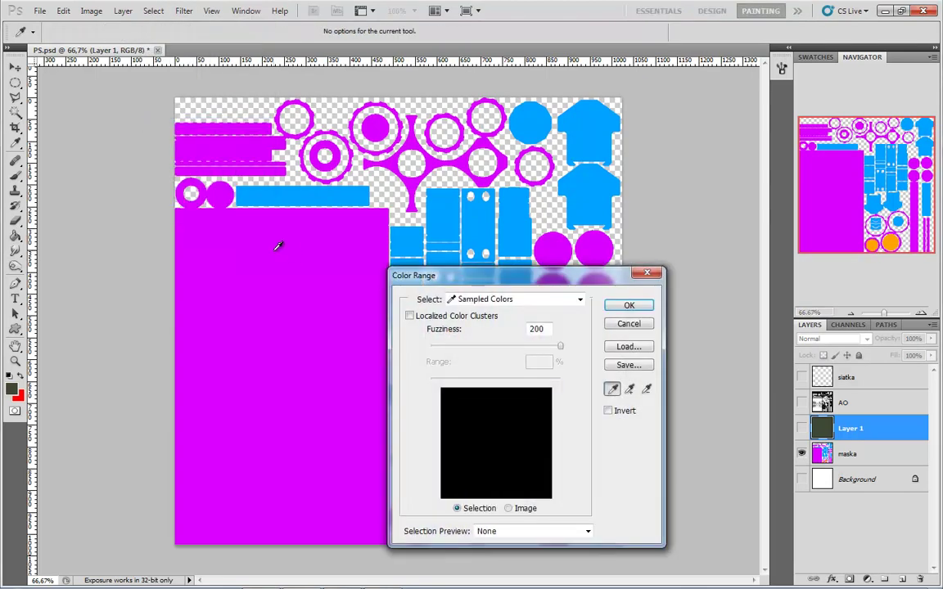
{"action": "left_click", "coordinate": [278, 245]}
{"action": "left_click", "coordinate": [629, 306]}
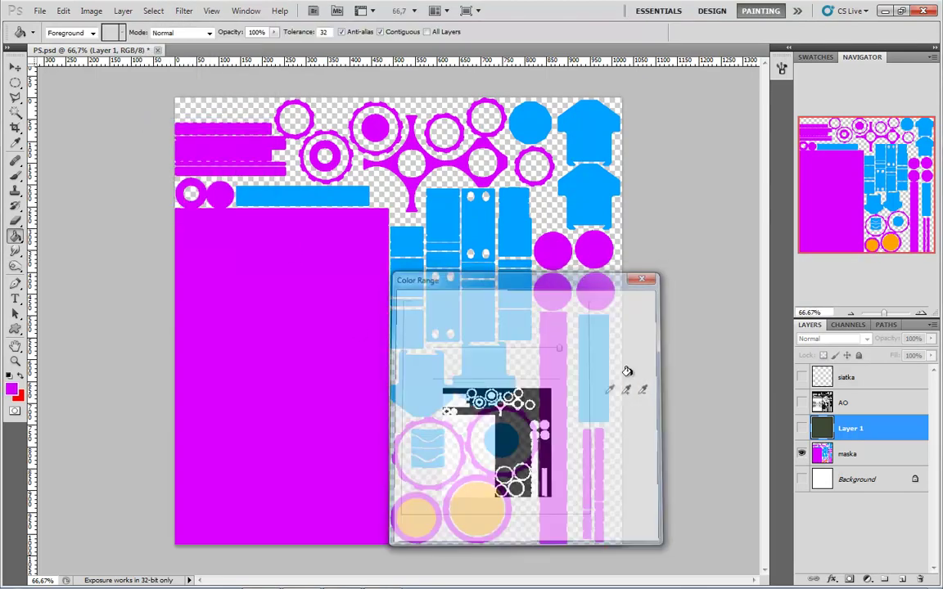
{"action": "left_click", "coordinate": [804, 455], "text": "alt"}
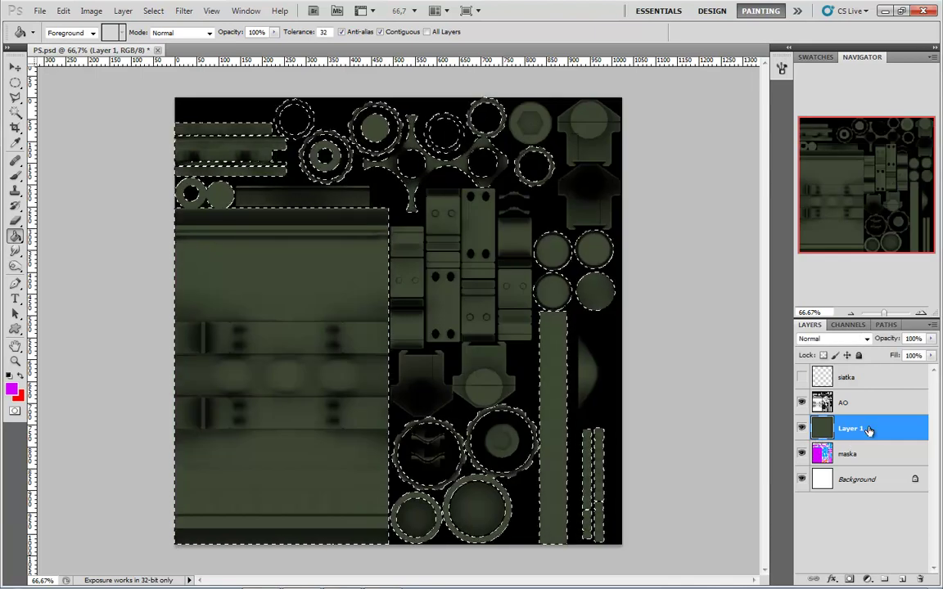
{"action": "left_click", "coordinate": [849, 578]}
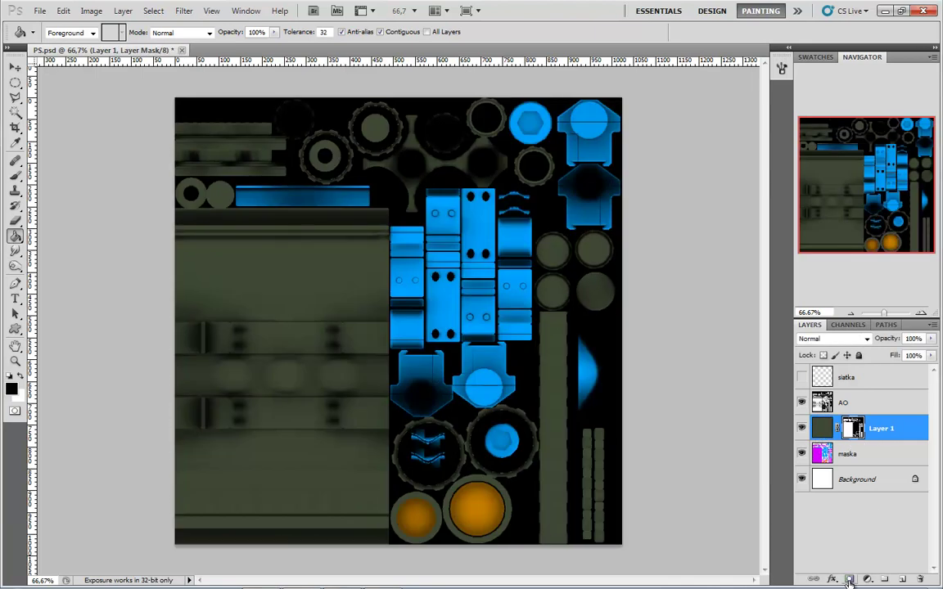
Add Layer 2 above maska and fill it with dark bluish-grey.
{"action": "left_click", "coordinate": [889, 457]}
{"action": "left_click", "coordinate": [902, 578]}
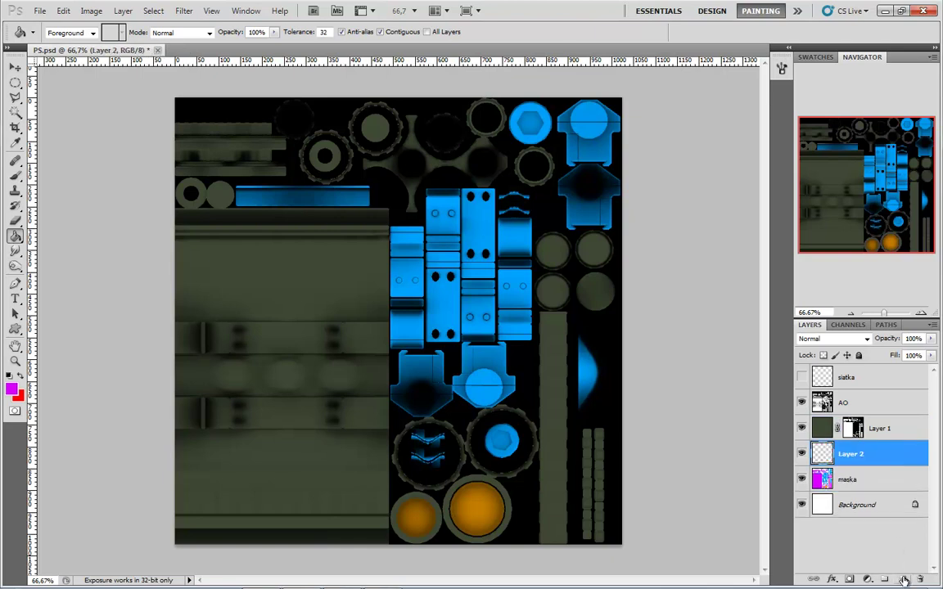
{"action": "left_click", "coordinate": [11, 388]}
{"action": "left_click_drag", "start_coordinate": [151, 270], "coordinate": [128, 287]}
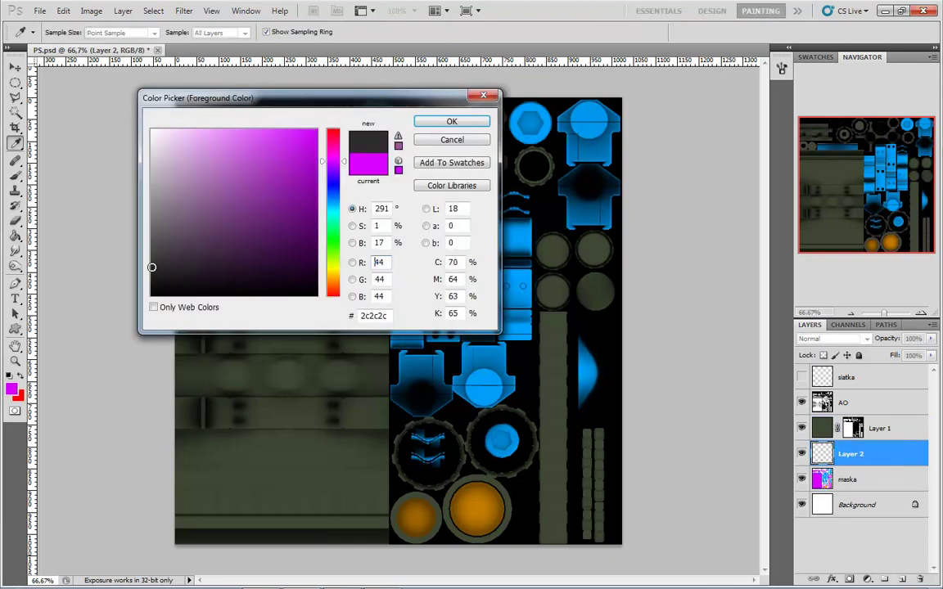
{"action": "left_click_drag", "start_coordinate": [333, 163], "coordinate": [333, 186]}
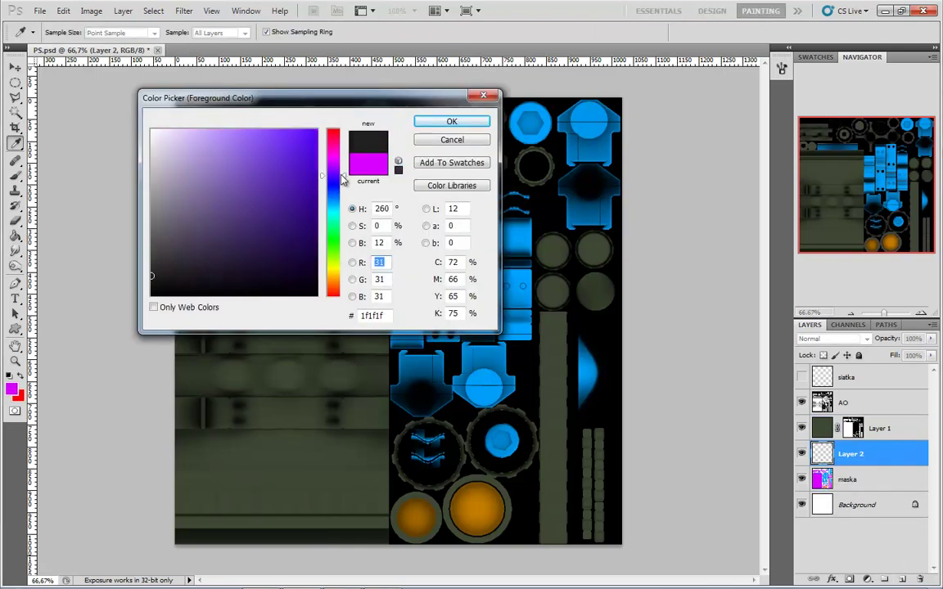
{"action": "left_click", "coordinate": [173, 269]}
{"action": "left_click_drag", "start_coordinate": [173, 269], "coordinate": [163, 238]}
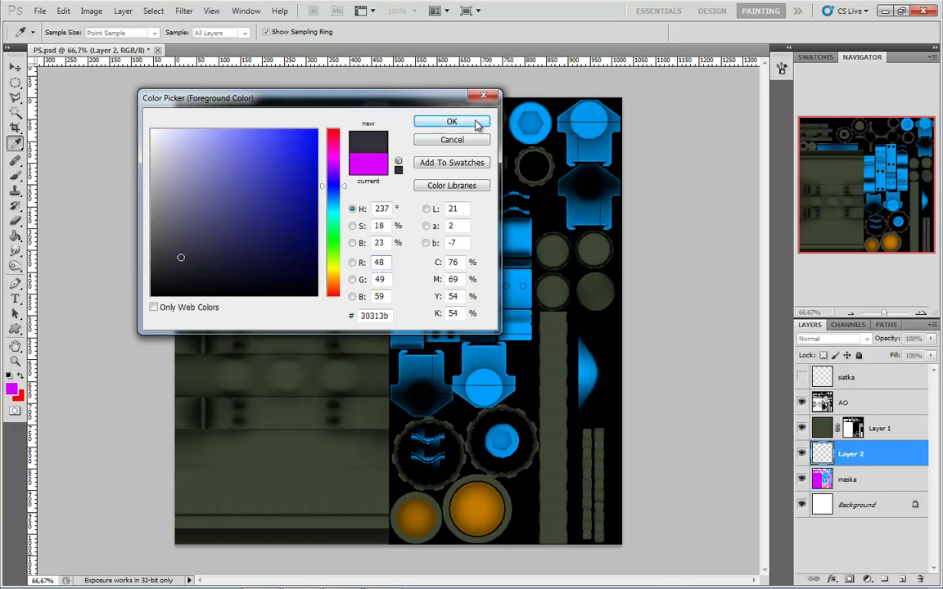
{"action": "left_click", "coordinate": [452, 121]}
{"action": "key", "text": "g"}
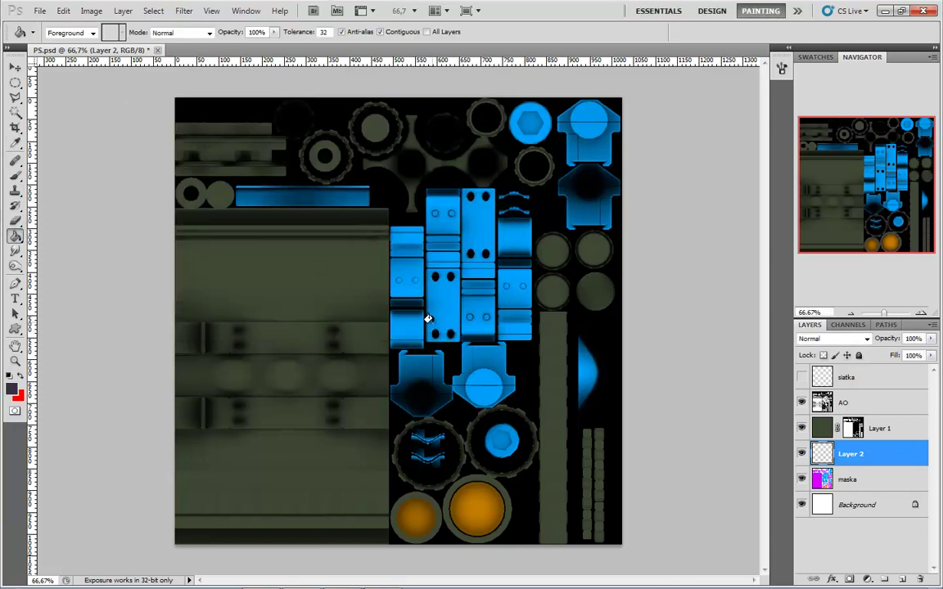
{"action": "left_click", "coordinate": [395, 275]}
Mask Layer 2 to maska's blue areas using Color Range and a layer mask.
{"action": "left_click", "coordinate": [802, 480], "text": "alt"}
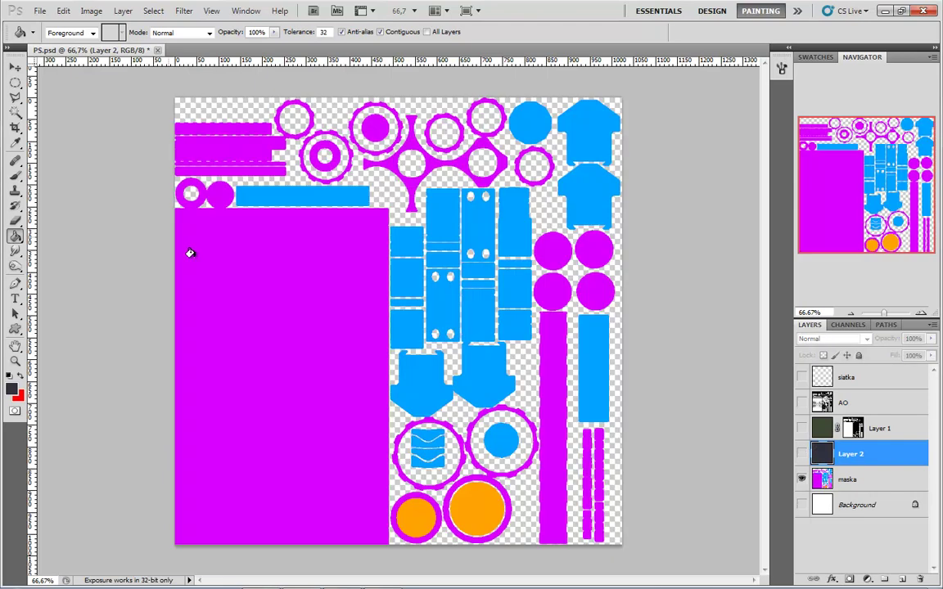
{"action": "left_click", "coordinate": [122, 11]}
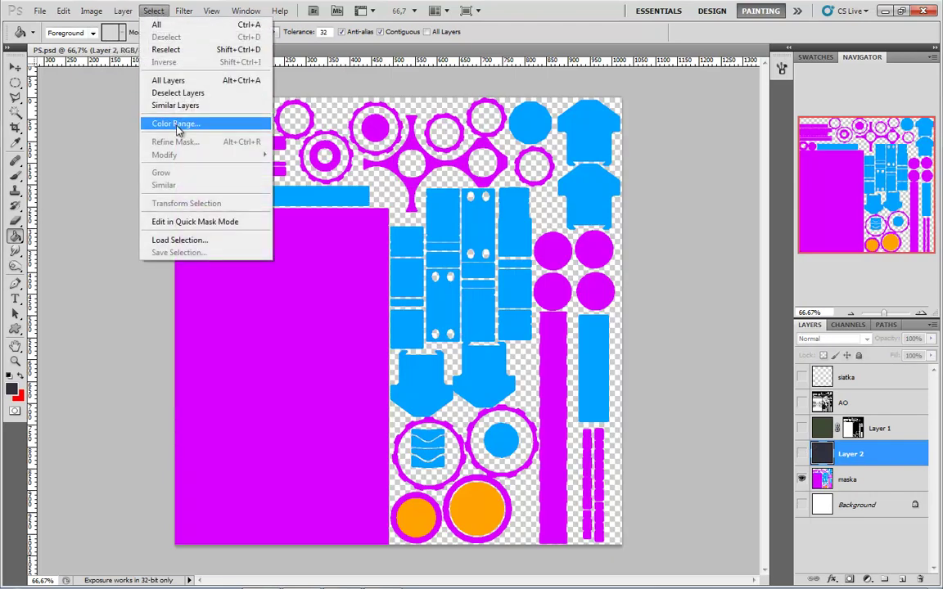
{"action": "left_click", "coordinate": [163, 113]}
{"action": "left_click", "coordinate": [450, 210]}
{"action": "left_click", "coordinate": [628, 306]}
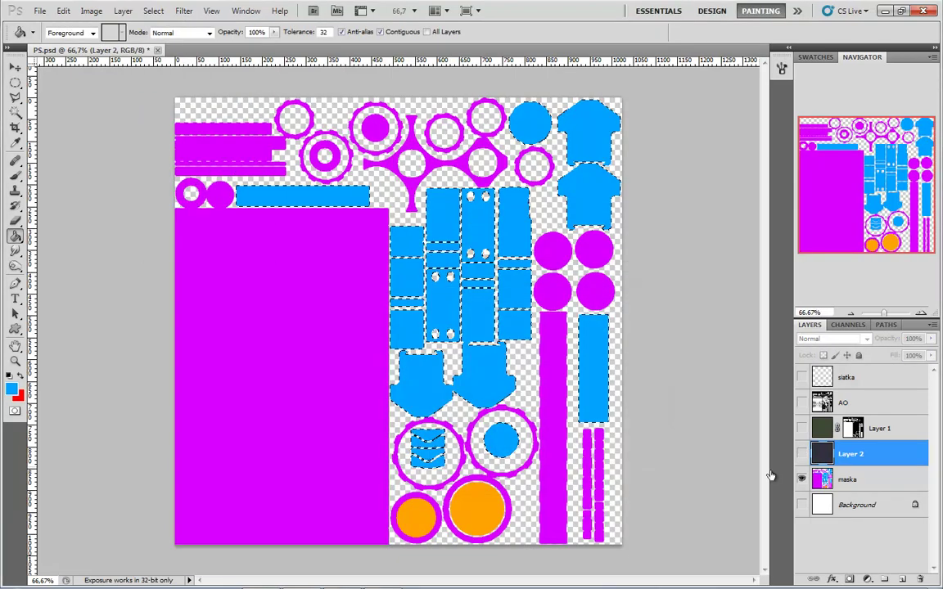
{"action": "left_click", "coordinate": [803, 479], "text": "alt"}
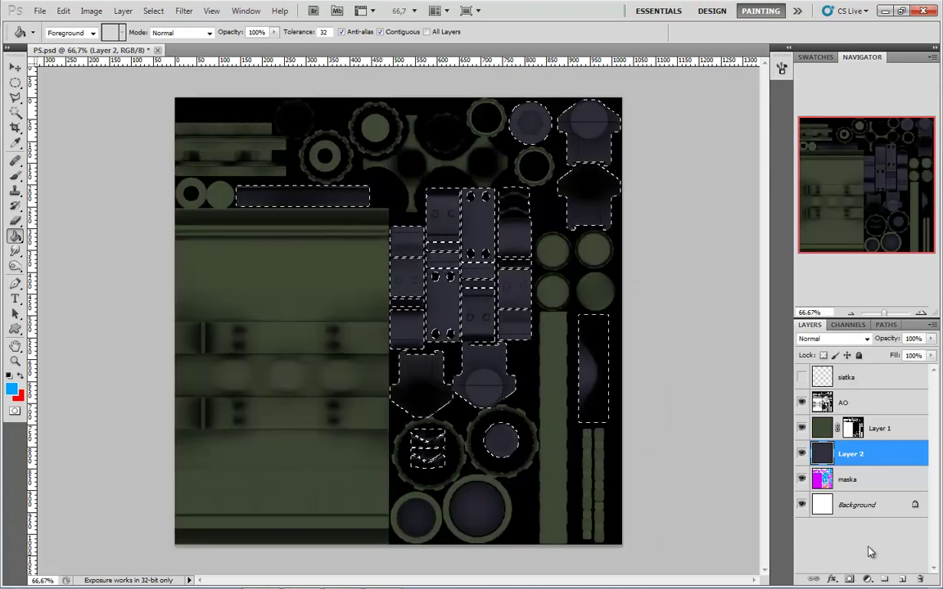
{"action": "left_click", "coordinate": [849, 579]}
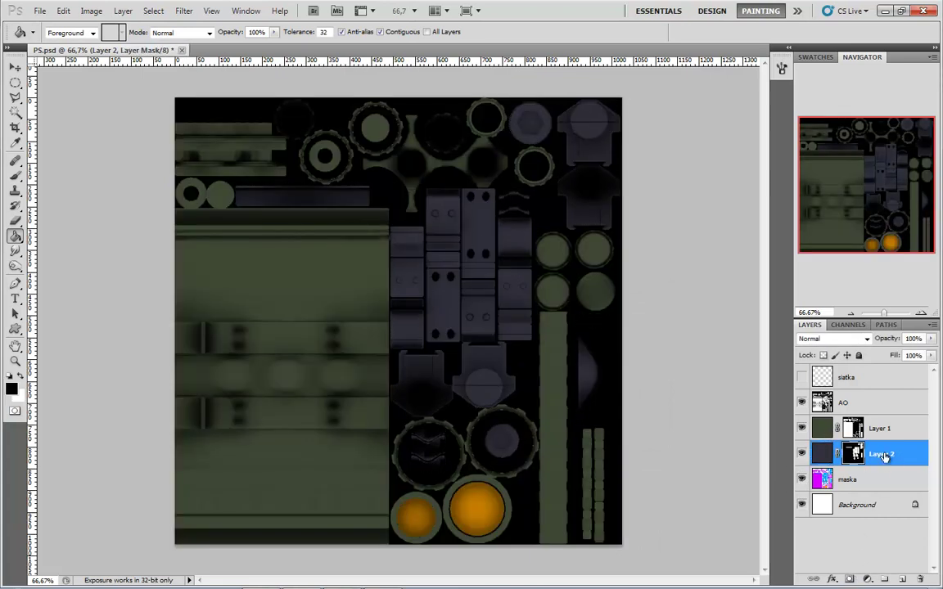
{"action": "left_click", "coordinate": [15, 83]}
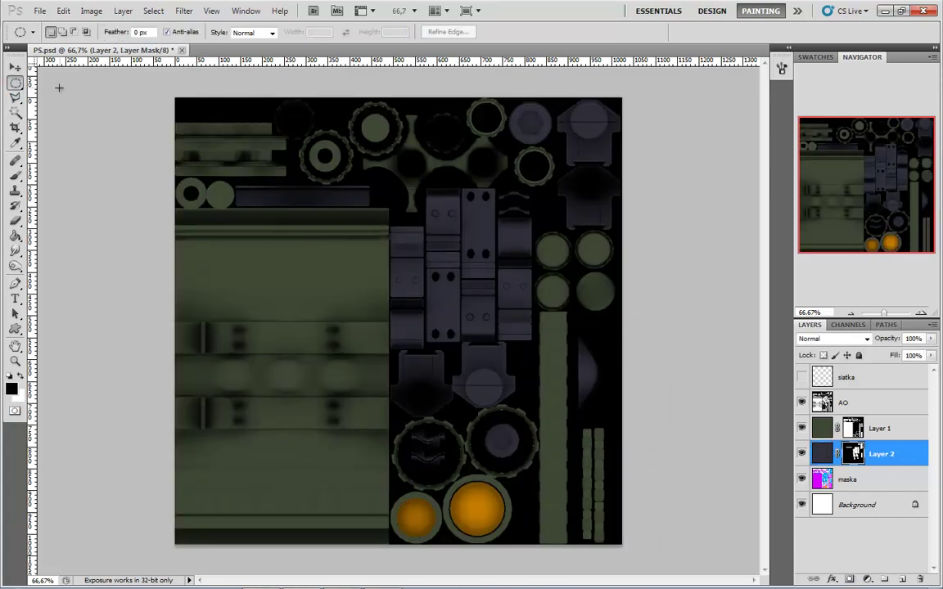
{"action": "left_click", "coordinate": [15, 67]}
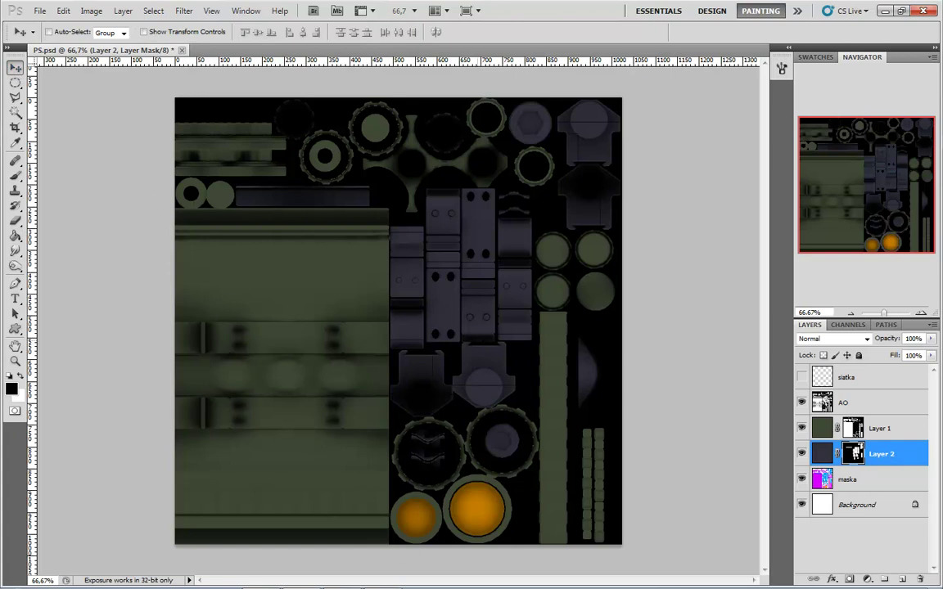
{"action": "left_click", "coordinate": [275, 574]}
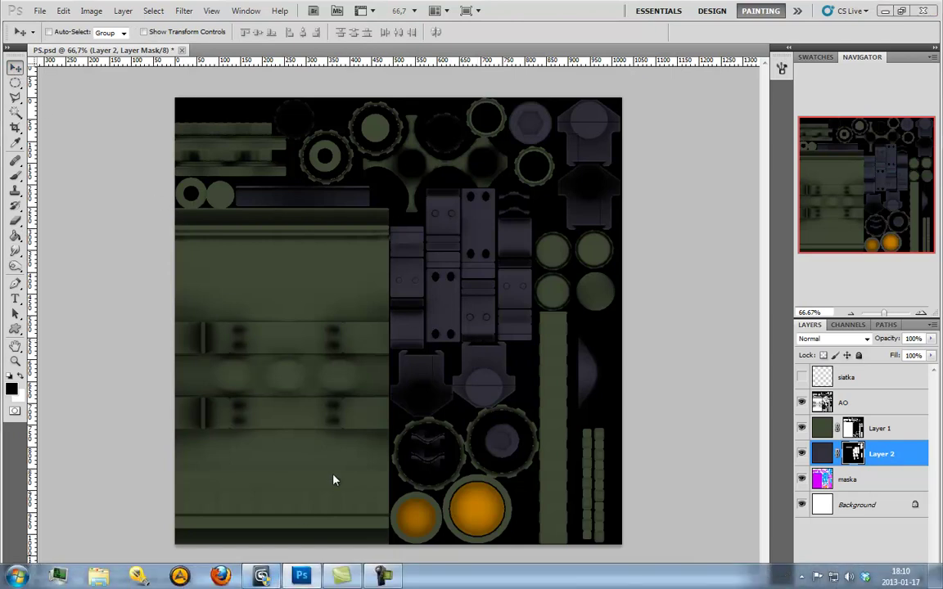
Pan and orbit the view to frame the black Qbatronic scope at a new angle.
{"action": "middle_click_drag", "start_coordinate": [370, 396], "coordinate": [347, 381]}
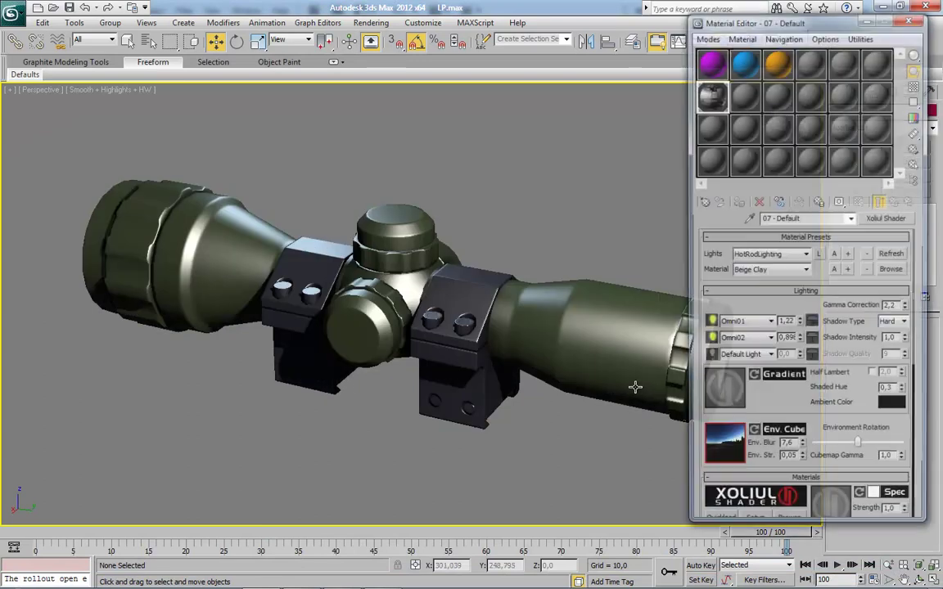
{"action": "middle_click_drag", "start_coordinate": [540, 349], "coordinate": [527, 399], "text": "alt"}
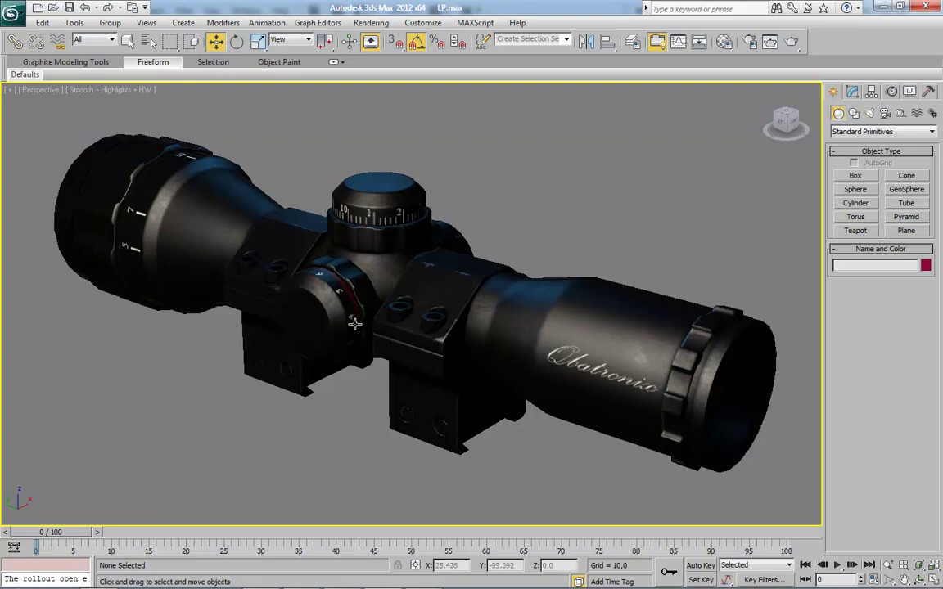
{"action": "left_click", "coordinate": [347, 362]}
{"action": "mouse_move", "coordinate": [343, 410]}
{"action": "middle_mouse_down", "text": "alt"}
{"action": "mouse_move", "coordinate": [427, 358]}
{"action": "mouse_move", "coordinate": [448, 406]}
{"action": "mouse_move", "coordinate": [438, 391]}
{"action": "mouse_move", "coordinate": [415, 407]}
{"action": "mouse_move", "coordinate": [541, 380]}
{"action": "mouse_move", "coordinate": [705, 385]}
{"action": "mouse_move", "coordinate": [538, 380]}
{"action": "mouse_move", "coordinate": [497, 406]}
{"action": "mouse_move", "coordinate": [509, 408]}
{"action": "mouse_move", "coordinate": [557, 327]}
{"action": "middle_mouse_up", "text": "alt"}
{"action": "left_click", "coordinate": [571, 151]}
{"action": "middle_click_drag", "start_coordinate": [565, 154], "coordinate": [489, 198], "text": "alt"}
Close the modelling ribbon, switch to Expert Mode with Ctrl+X, and open the Tools menu.
{"action": "left_click", "coordinate": [215, 41]}
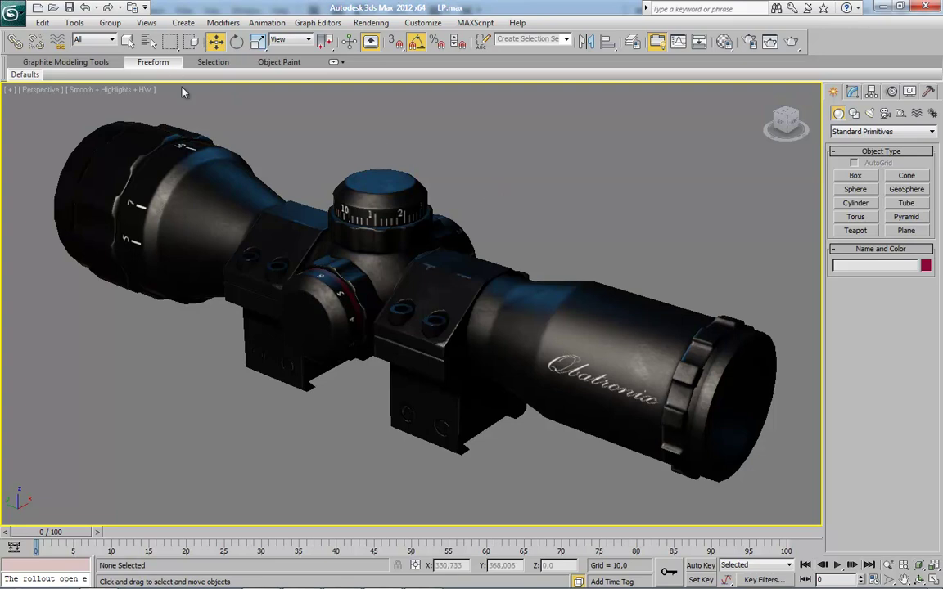
{"action": "left_click_drag", "start_coordinate": [8, 77], "coordinate": [604, 146]}
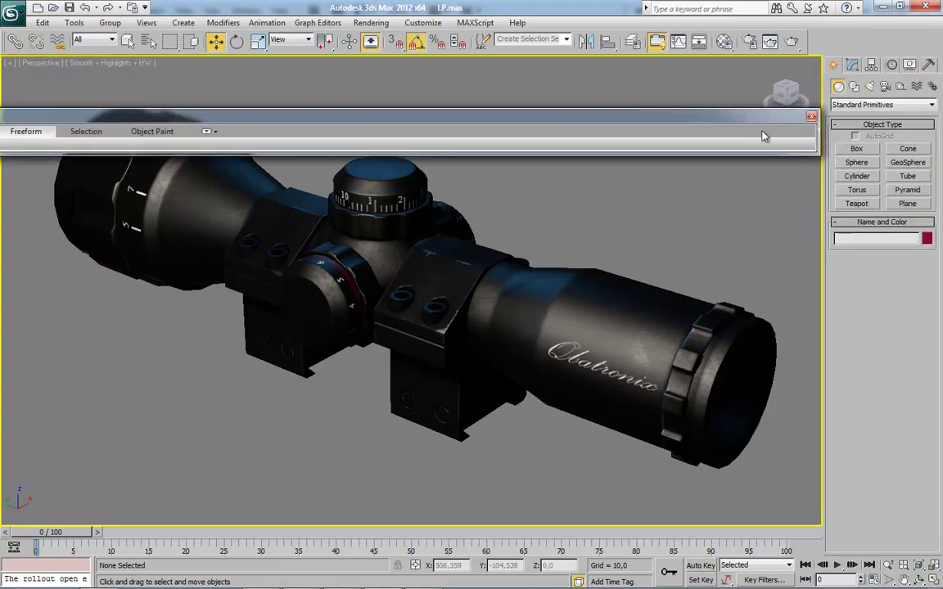
{"action": "left_click", "coordinate": [810, 124]}
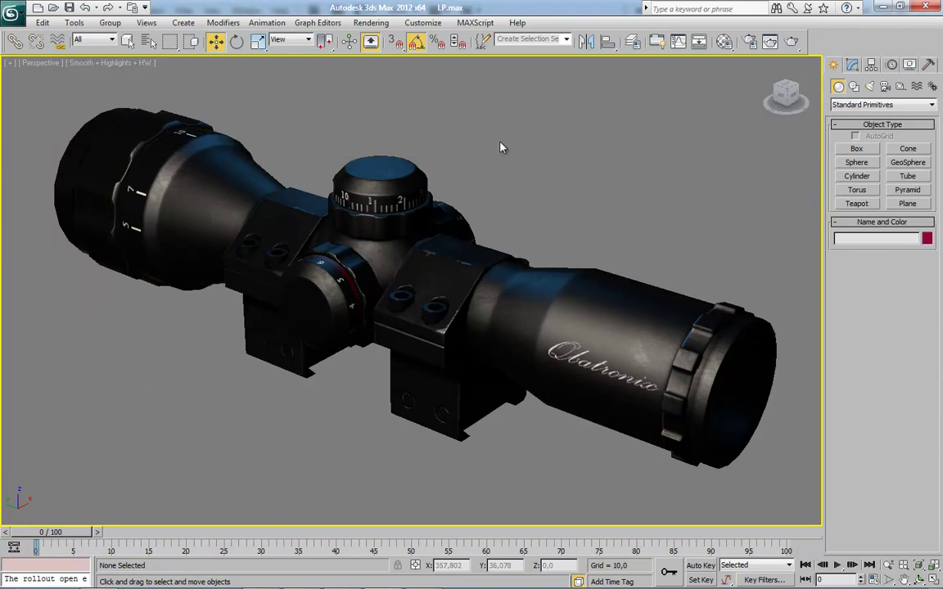
{"action": "key", "text": "ctrl+x"}
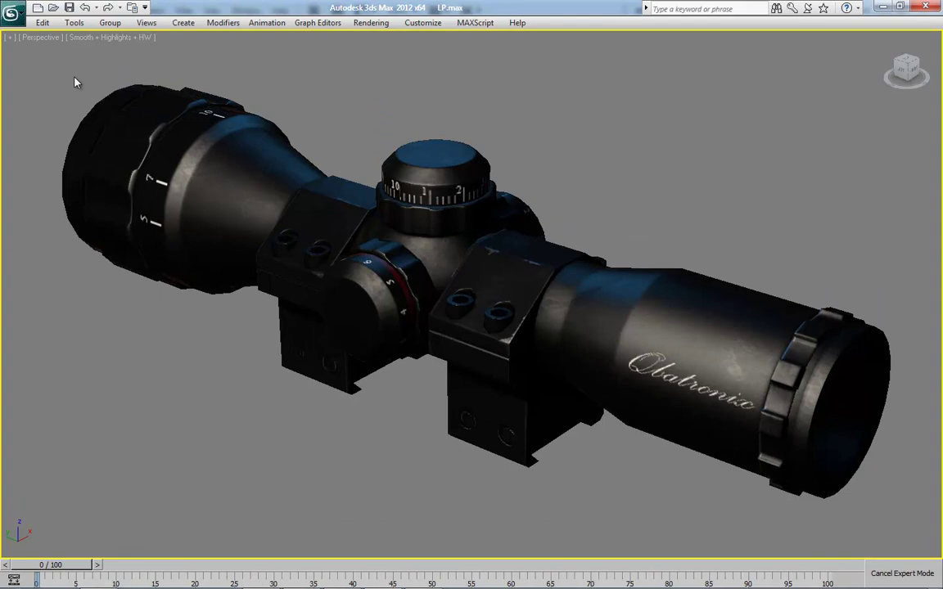
{"action": "left_click", "coordinate": [76, 22]}
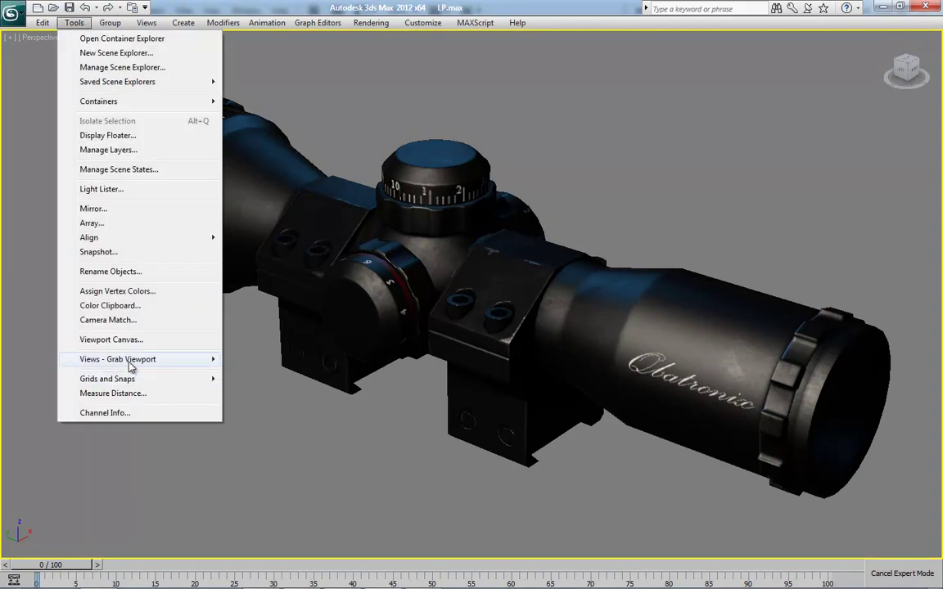
{"action": "mouse_move", "coordinate": [118, 360]}
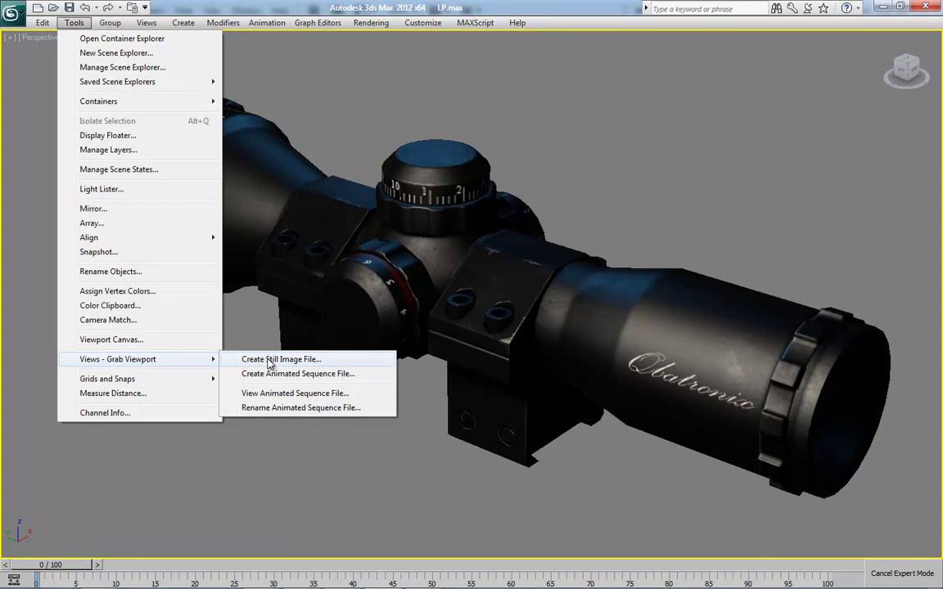
Grab the scope viewport as a still image and start saving it.
{"action": "left_click", "coordinate": [270, 360]}
{"action": "left_click", "coordinate": [483, 316]}
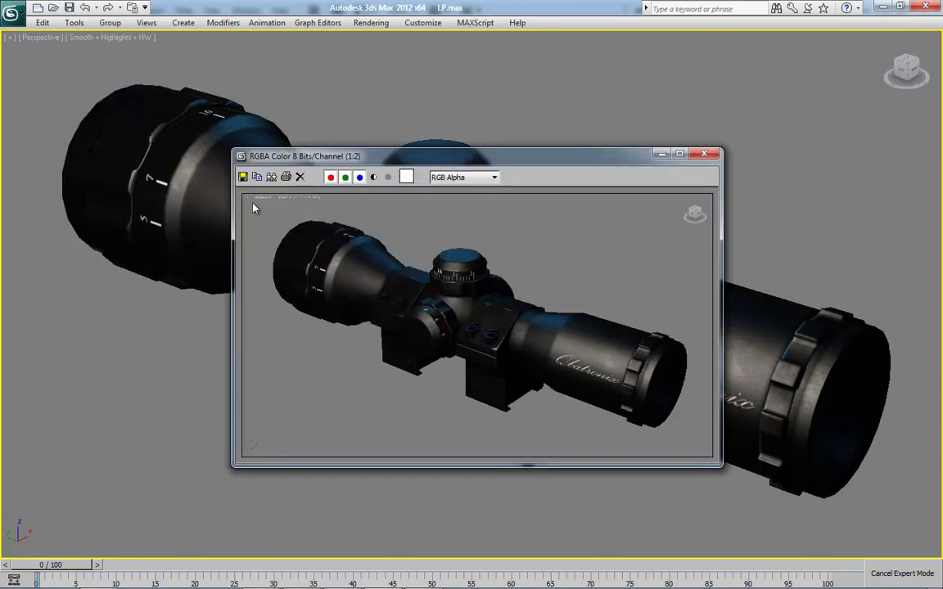
{"action": "left_click", "coordinate": [243, 176]}
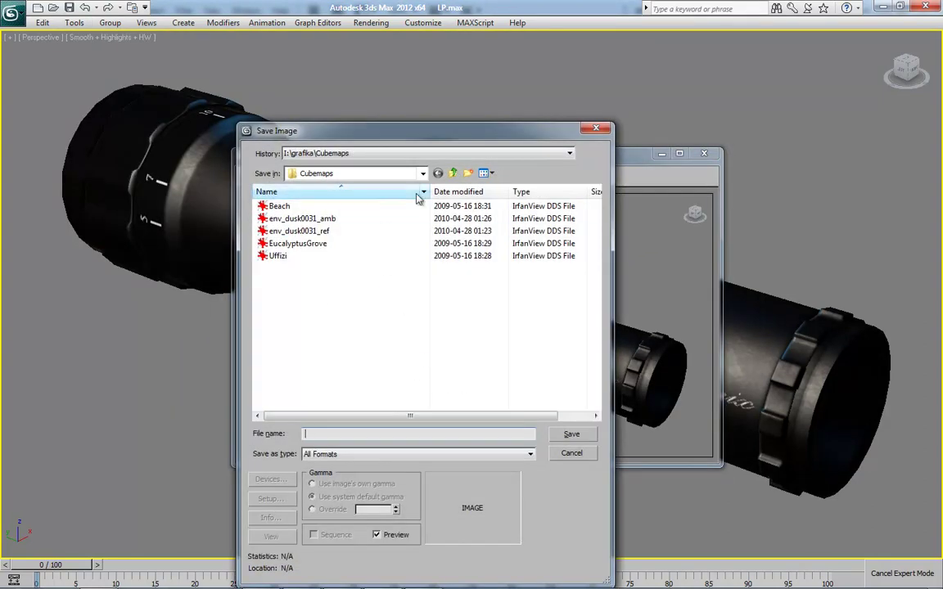
Save the grab as a quality-100 JPEG named 'uneta' in Luneta Tutorial, then close the image window.
{"action": "left_click", "coordinate": [325, 455]}
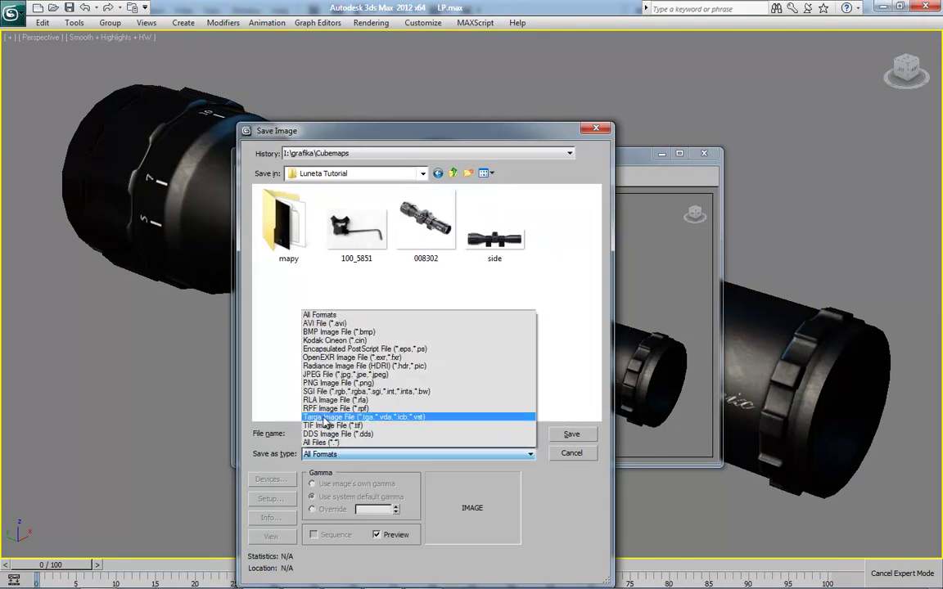
{"action": "left_click", "coordinate": [317, 377]}
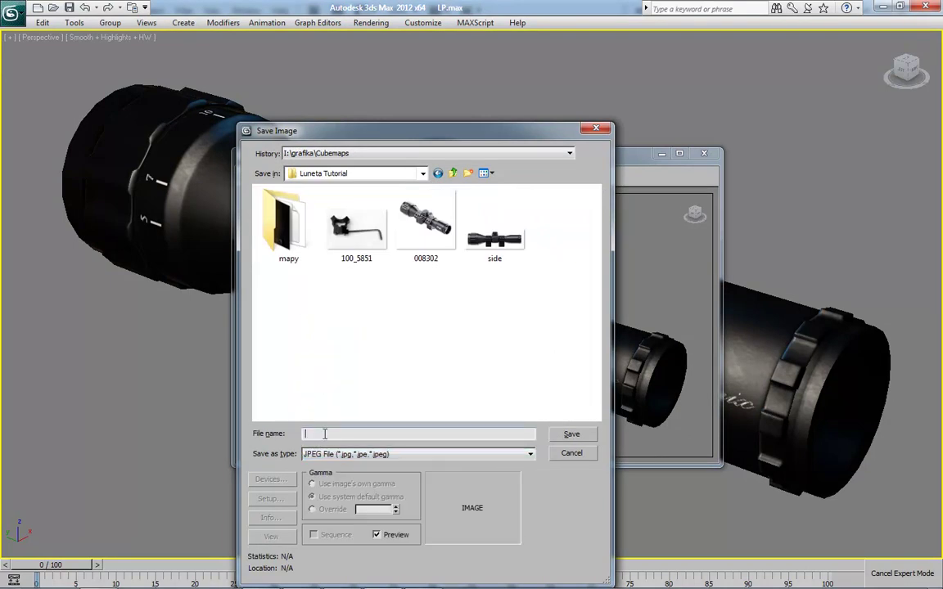
{"action": "type", "text": "luneta"}
{"action": "key", "text": "Return"}
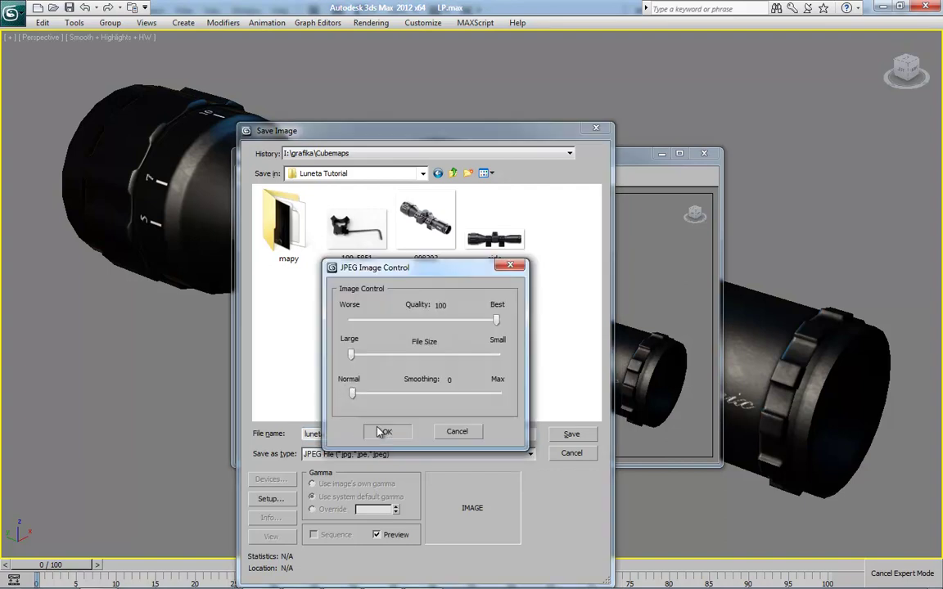
{"action": "left_click", "coordinate": [384, 431]}
{"action": "left_click", "coordinate": [704, 154]}
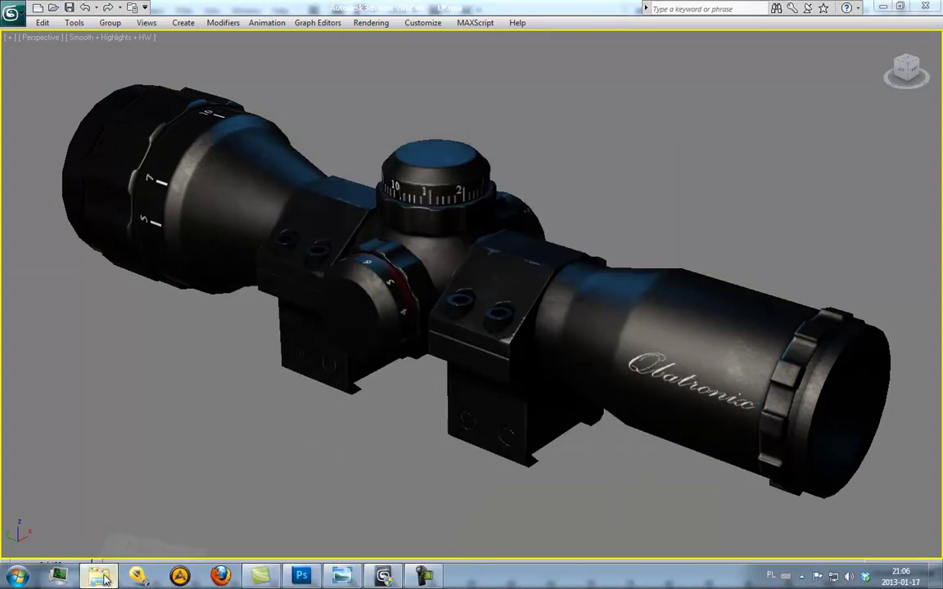
{"action": "left_click", "coordinate": [100, 577]}
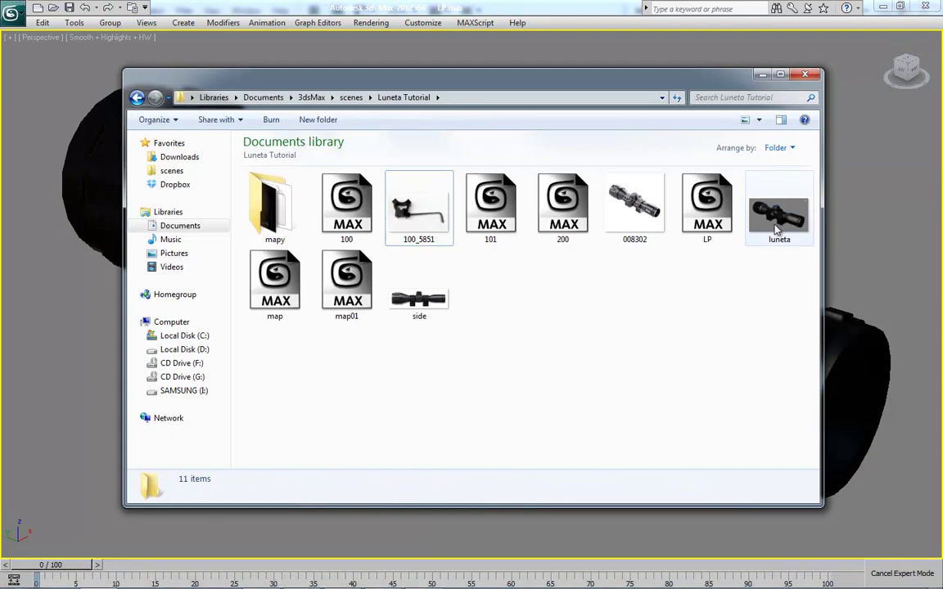
{"action": "double_click", "coordinate": [778, 217]}
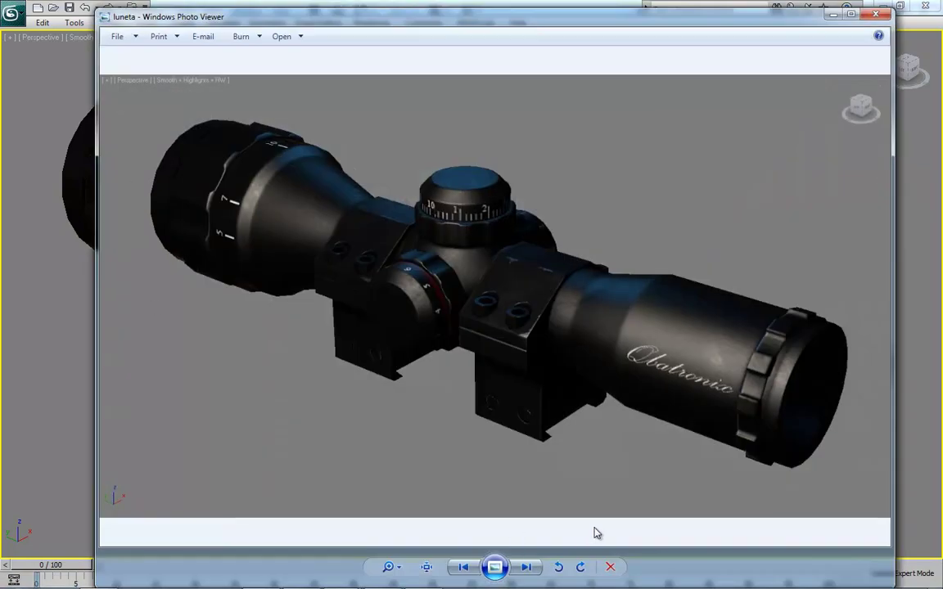
{"action": "left_click", "coordinate": [876, 14]}
{"action": "left_click", "coordinate": [763, 79]}
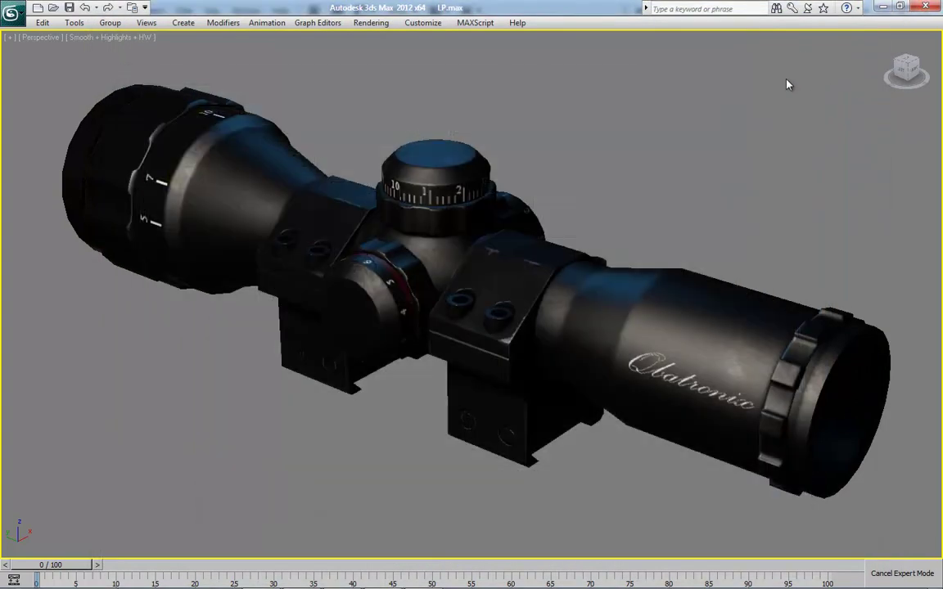